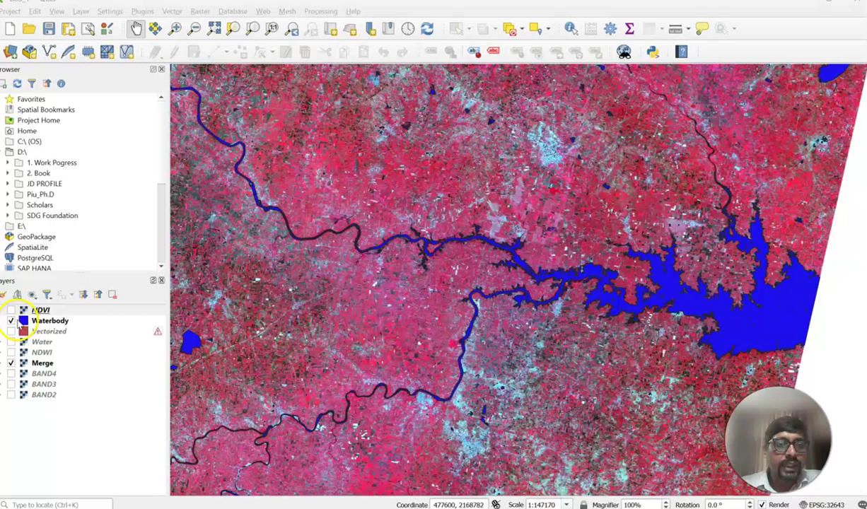
Step: Hide the Merge false-colour layer, then zoom out and pan to recentre the water features
click(11, 362)
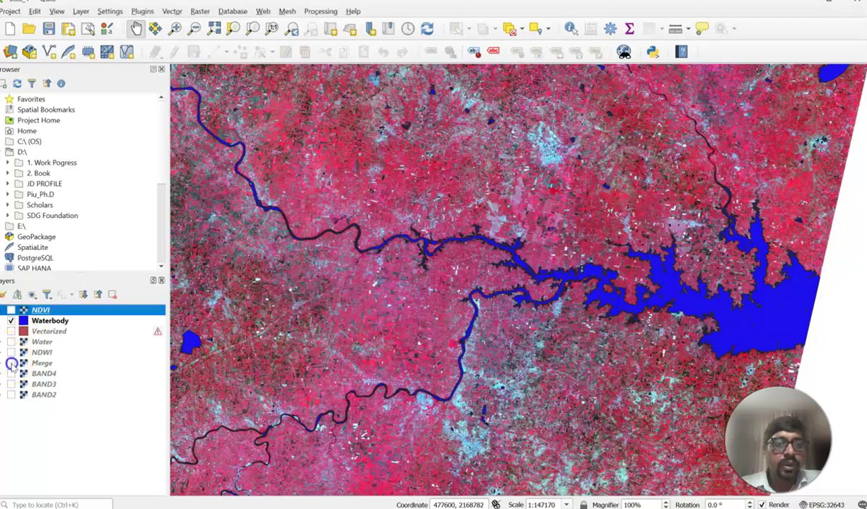
scroll(619, 354, down, 2)
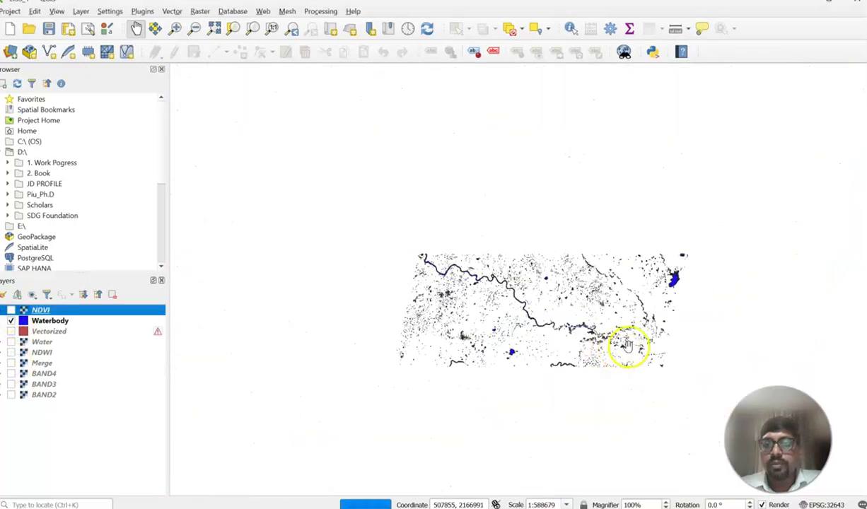
drag(623, 355, 635, 249)
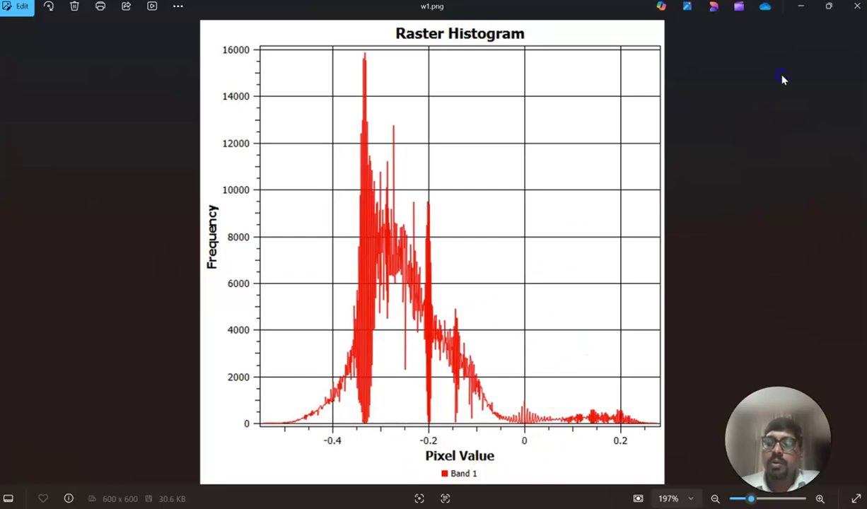
Step: Minimize the Photos window showing the w1.png histogram to get back to the Waterbody map
click(800, 7)
scroll(665, 215, up, 5)
scroll(670, 221, down, 3)
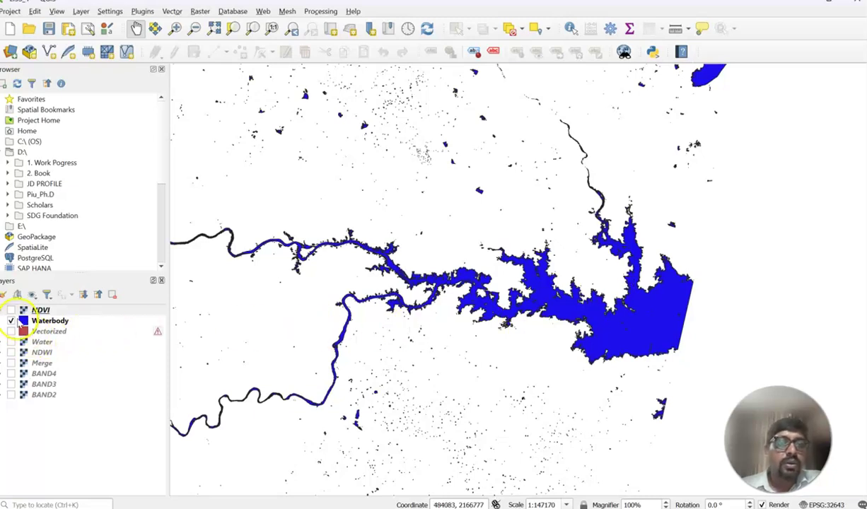
click(10, 311)
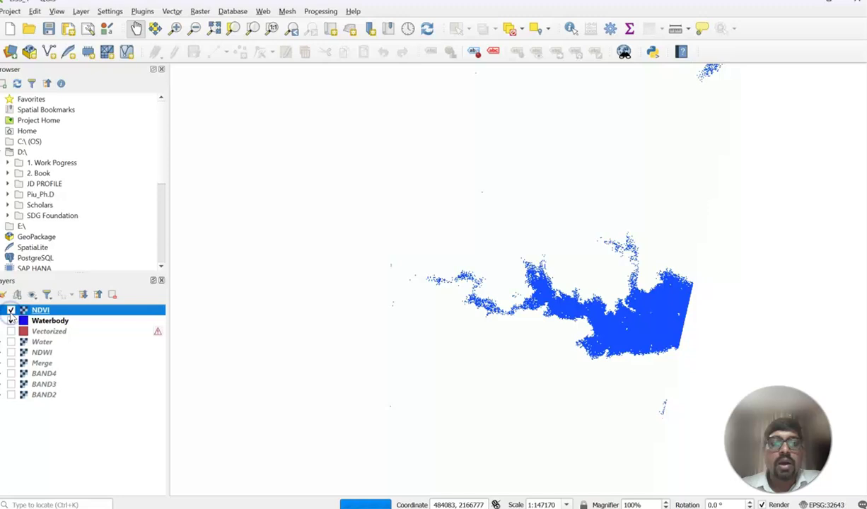
scroll(490, 333, down, 1)
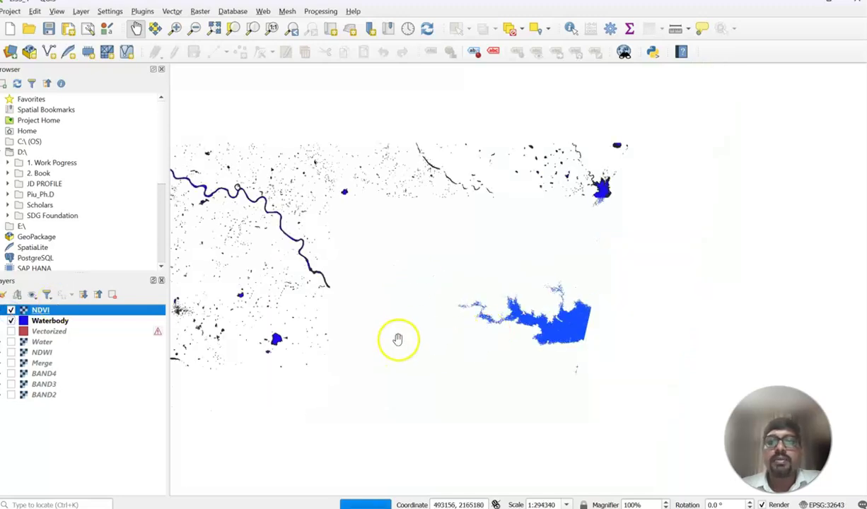
drag(434, 333, 602, 256)
scroll(576, 278, down, 1)
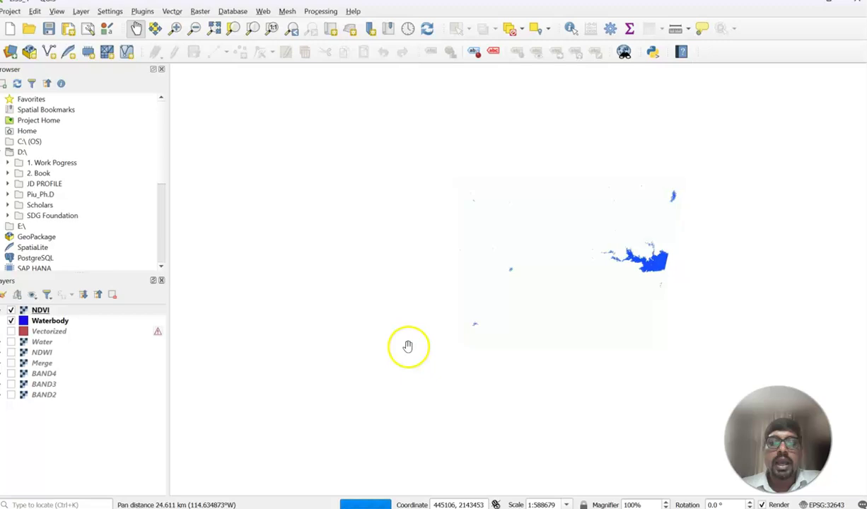
click(12, 313)
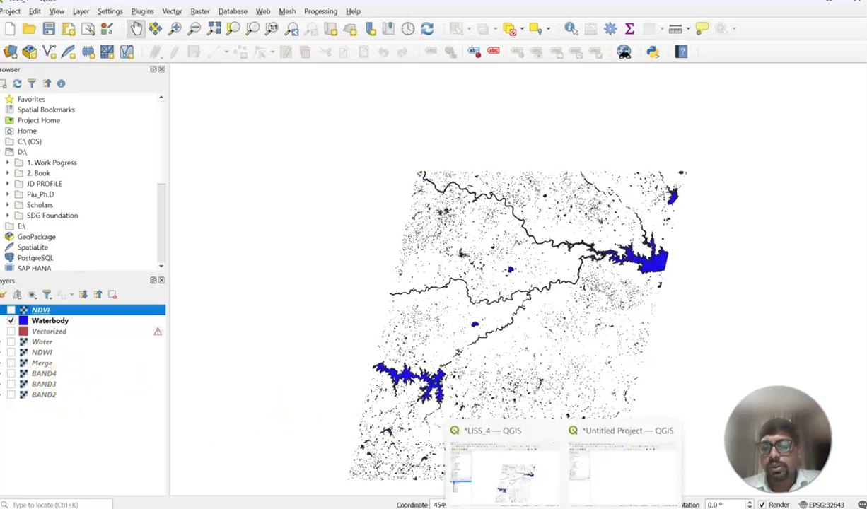
Step: Switch to the empty Untitled Project window in QGIS
key(alt+Tab)
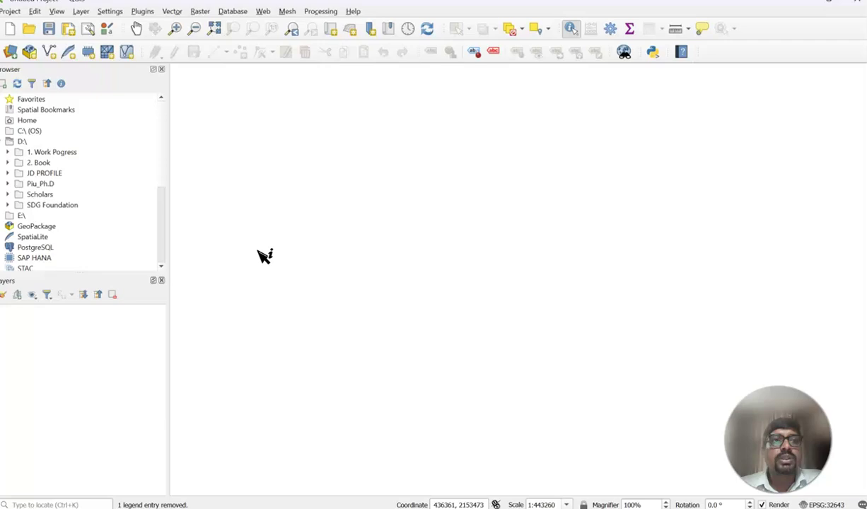
click(81, 13)
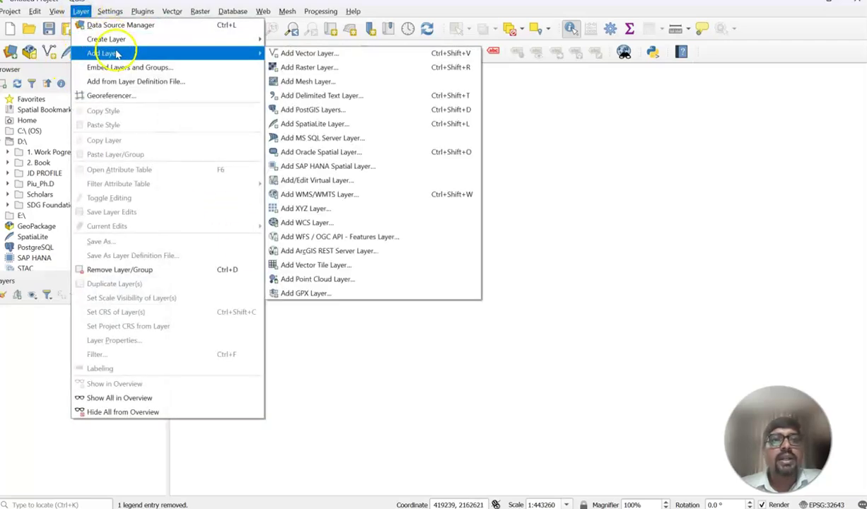
click(309, 68)
key(Escape)
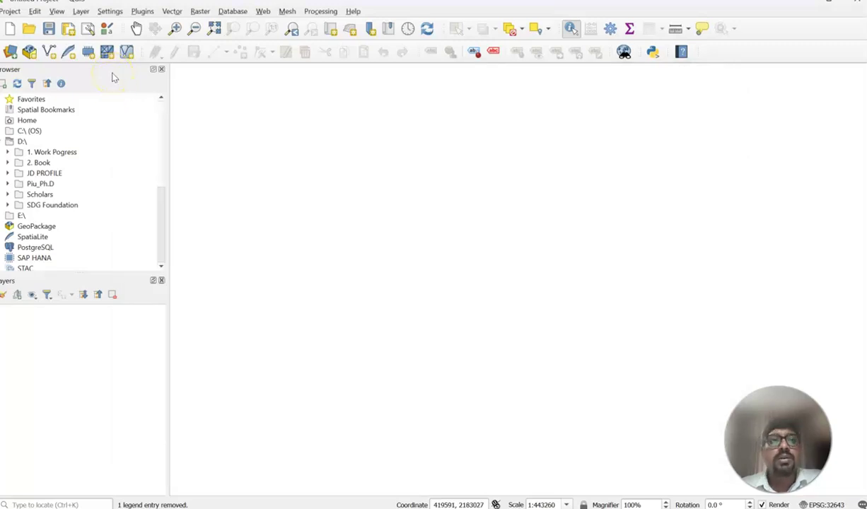
Step: Add the BAND2, BAND3 and BAND4 raster files and collapse the BAND4 and BAND3 legends
click(81, 12)
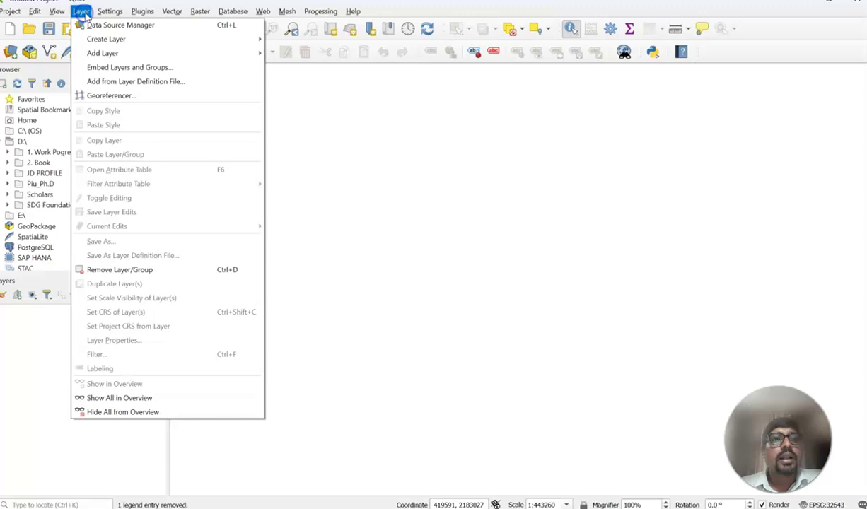
mouse_move(130, 57)
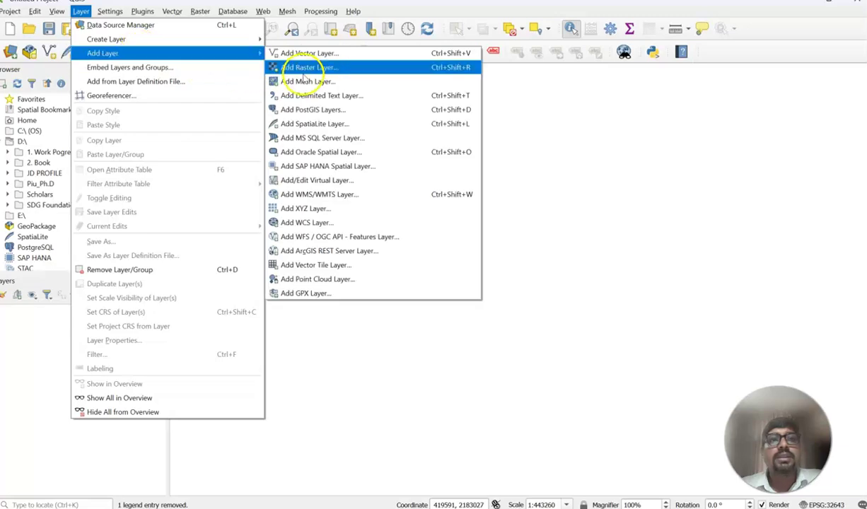
click(297, 67)
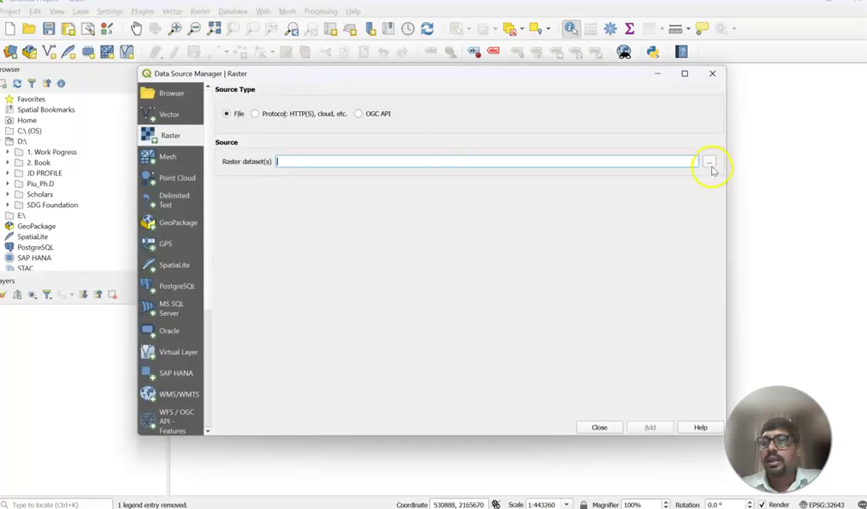
click(710, 166)
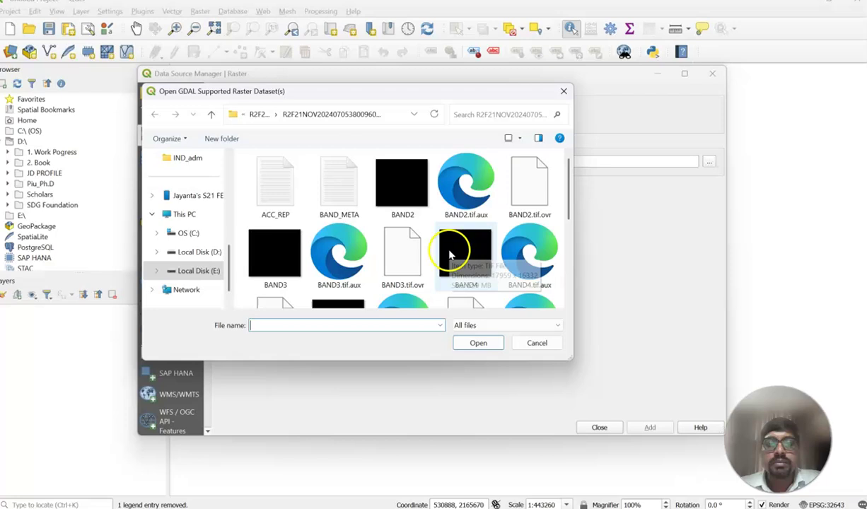
click(401, 196)
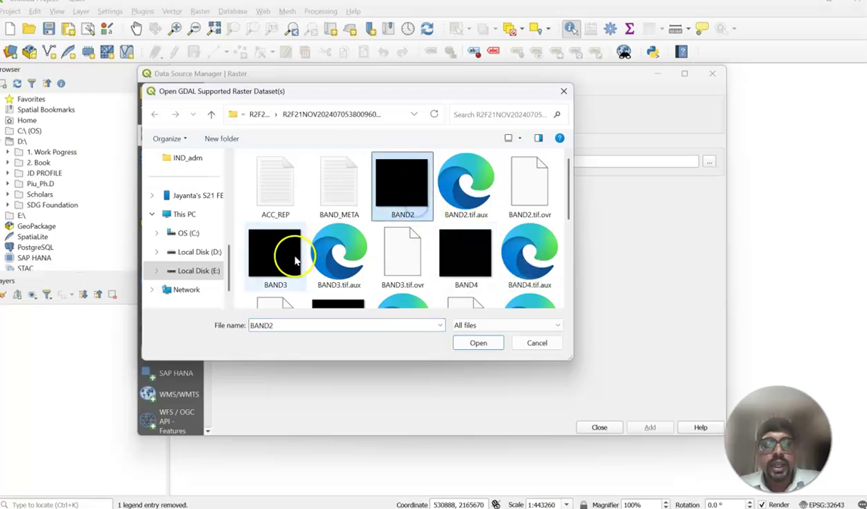
ctrl+click(295, 260)
ctrl+click(467, 258)
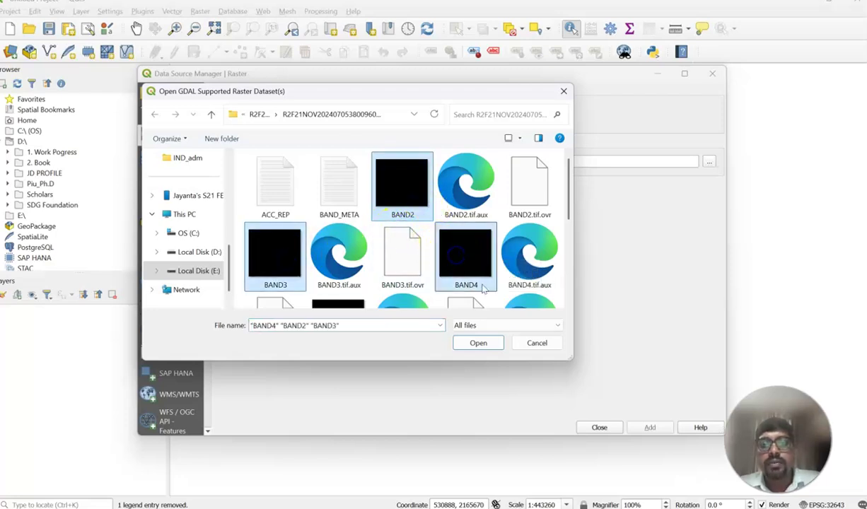
click(478, 343)
click(650, 428)
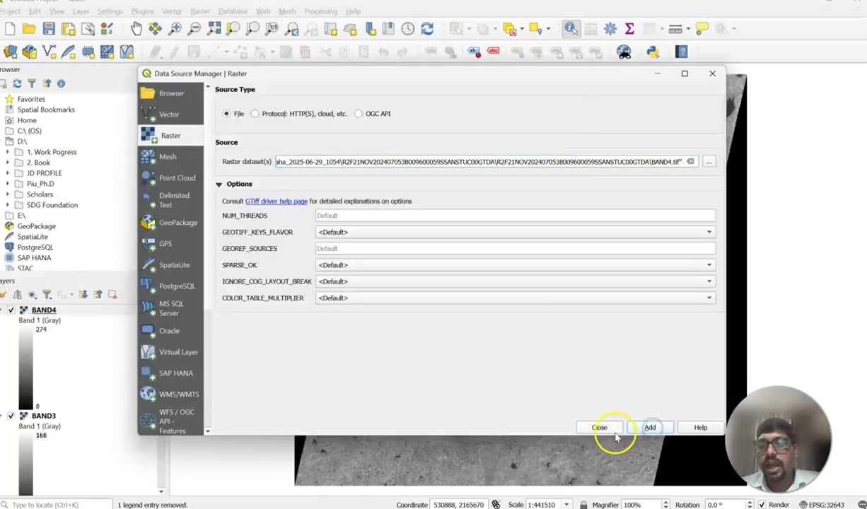
click(599, 427)
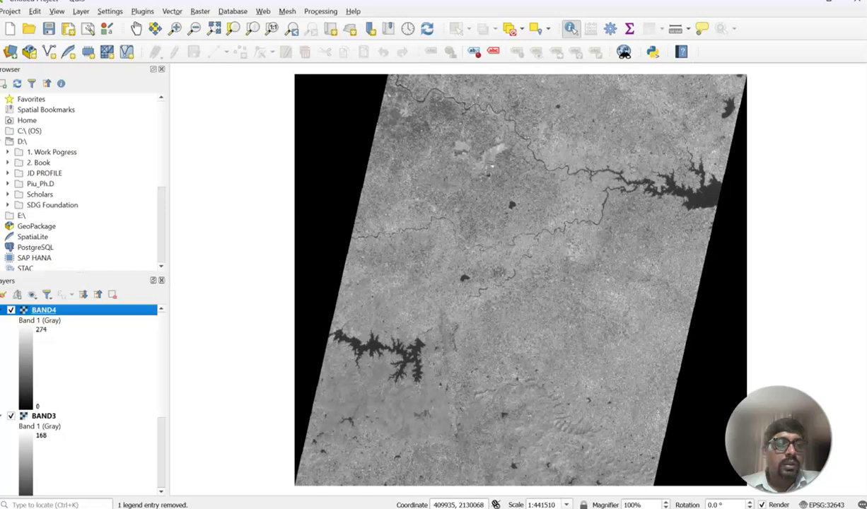
click(3, 312)
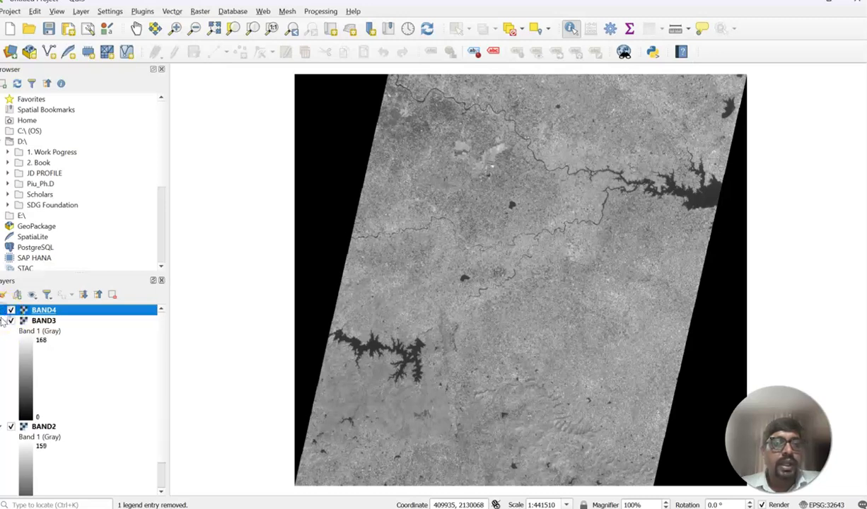
click(4, 320)
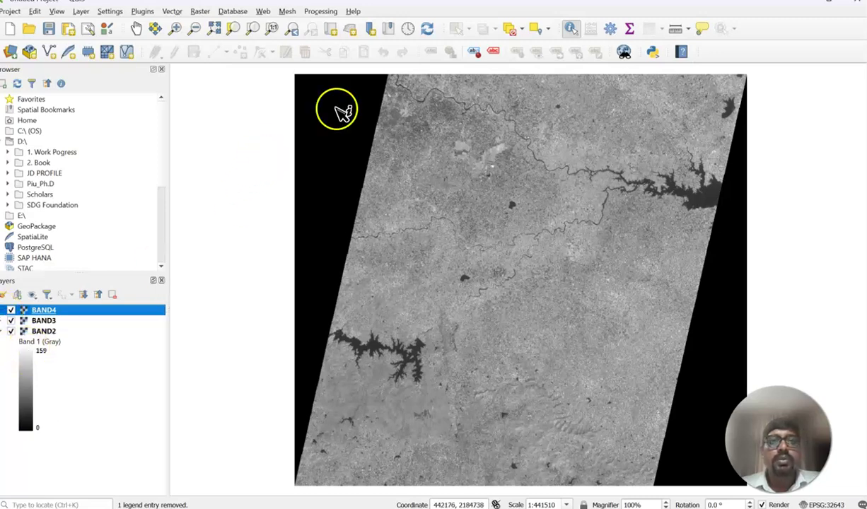
Step: Open the Merge tool with the three band layers as inputs, each placed in a separate band
click(200, 12)
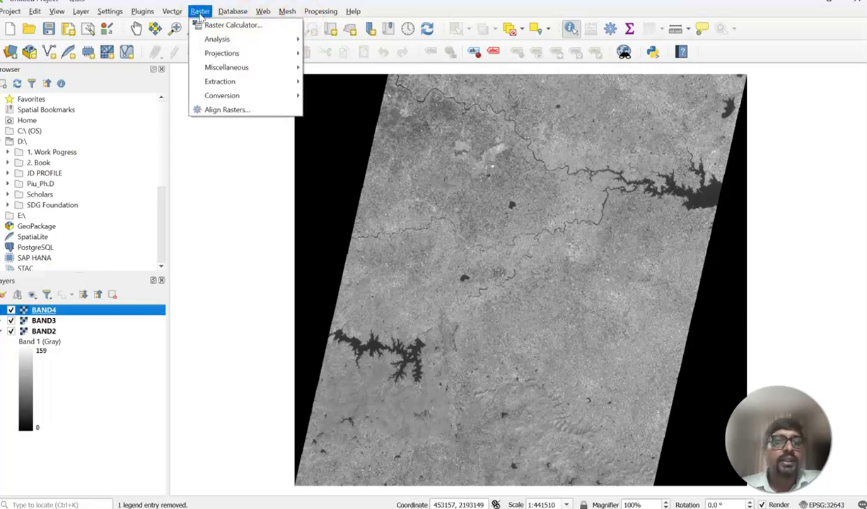
mouse_move(244, 70)
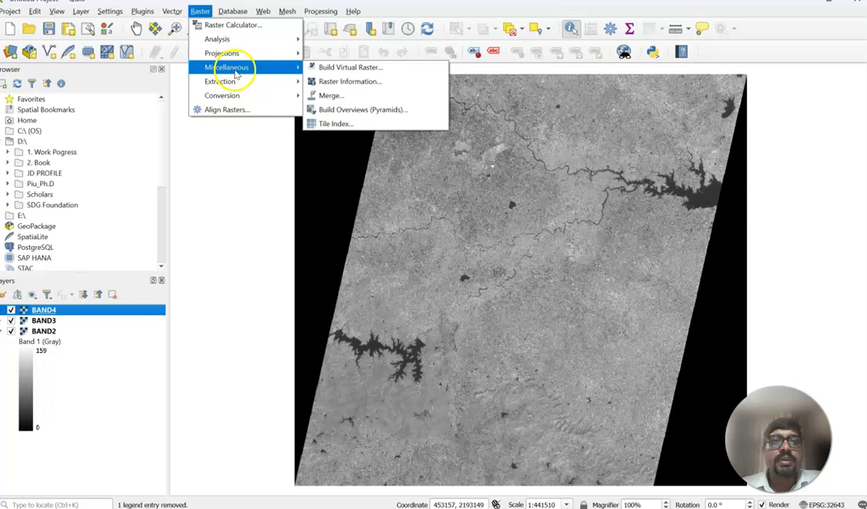
click(350, 96)
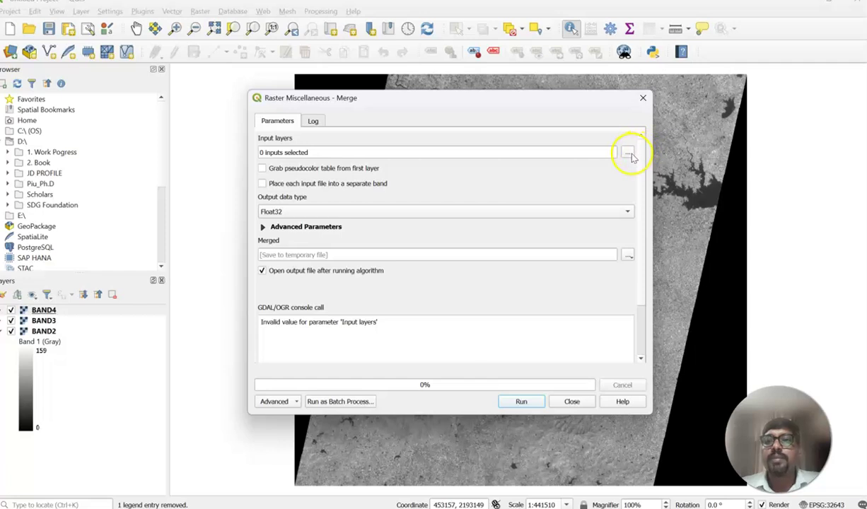
click(627, 153)
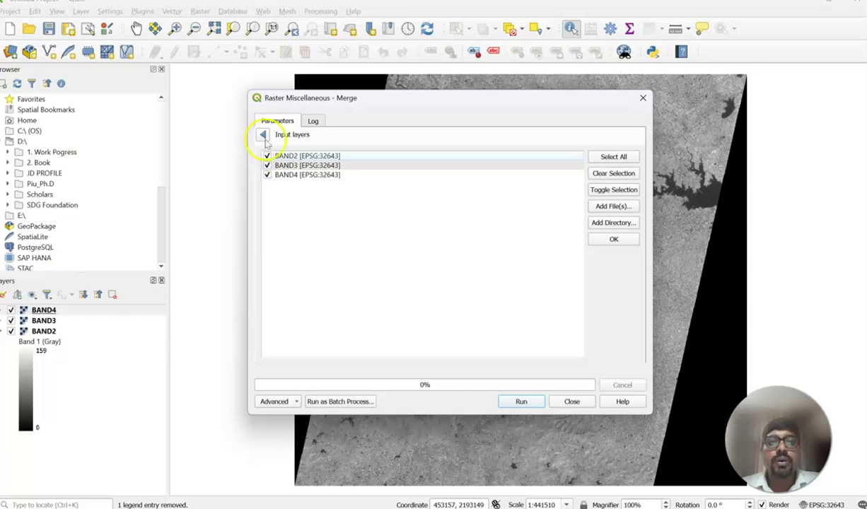
click(265, 136)
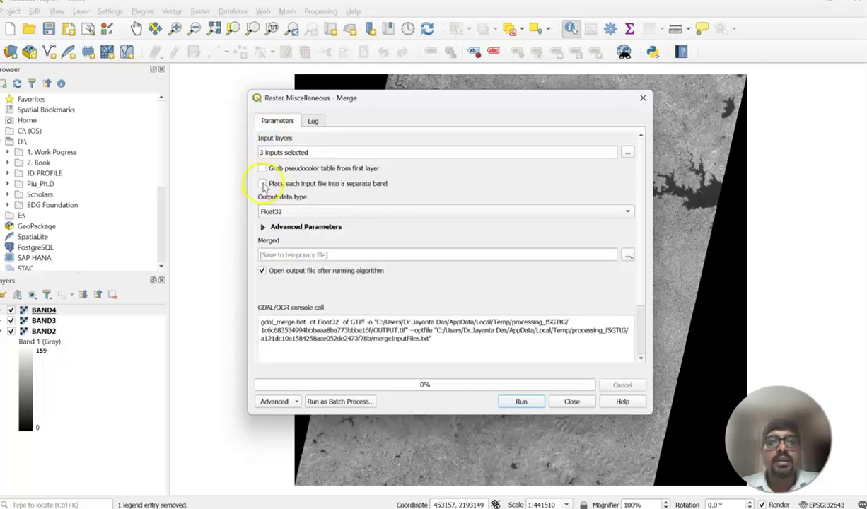
click(261, 184)
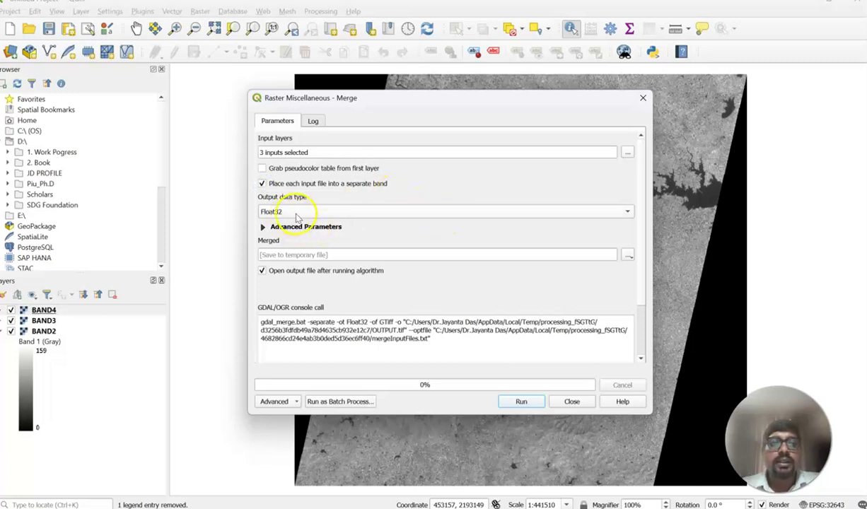
Step: Check BAND4's data type in its properties, then set the Merge output type to UInt16
right_click(45, 311)
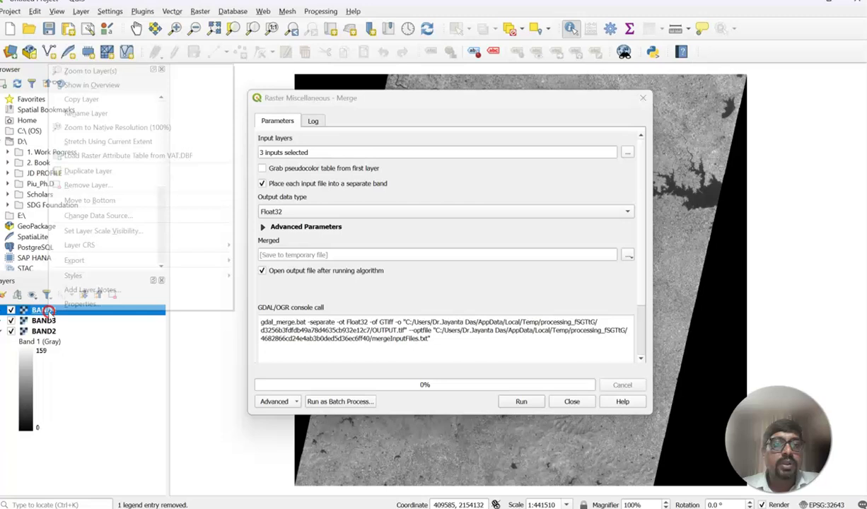
click(79, 304)
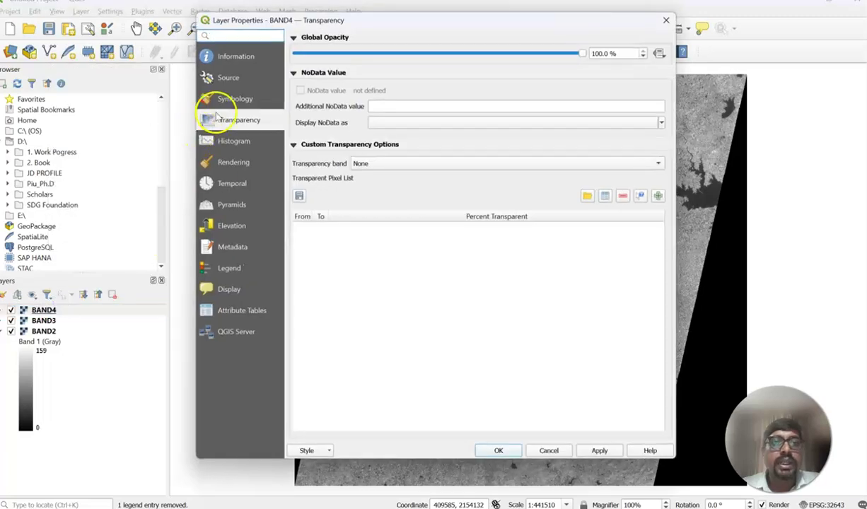
click(230, 79)
click(239, 61)
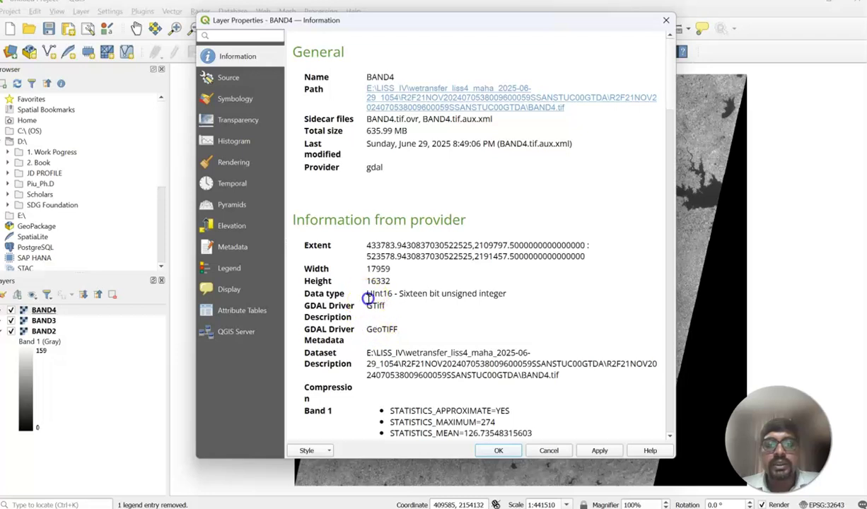
click(666, 20)
click(373, 212)
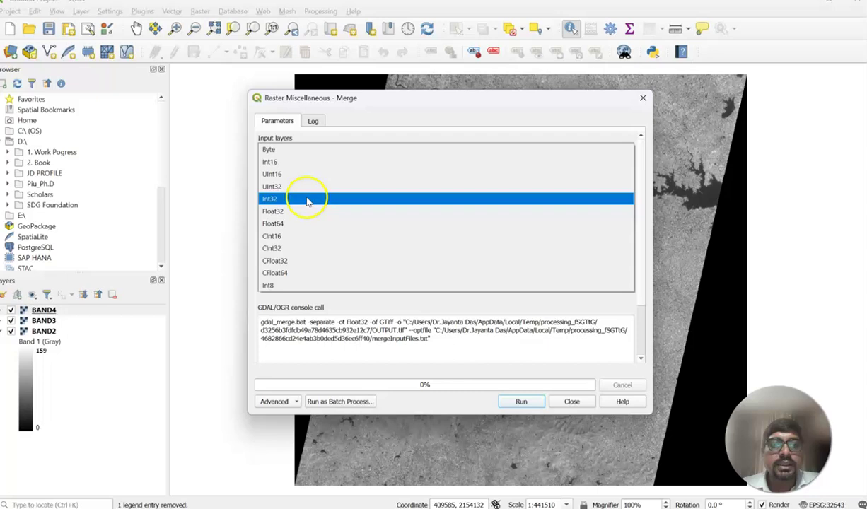
click(297, 174)
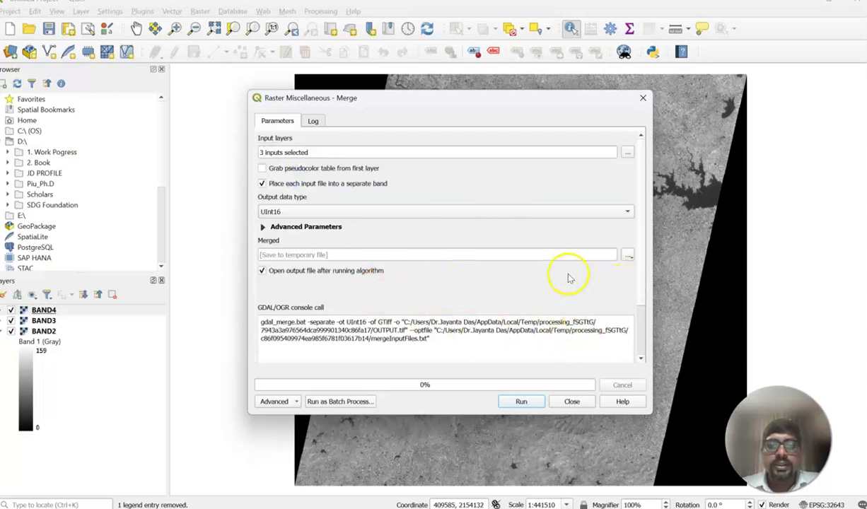
Step: Create a Water folder one level up and set LayerStacking.tif inside it as the Merge output
click(626, 254)
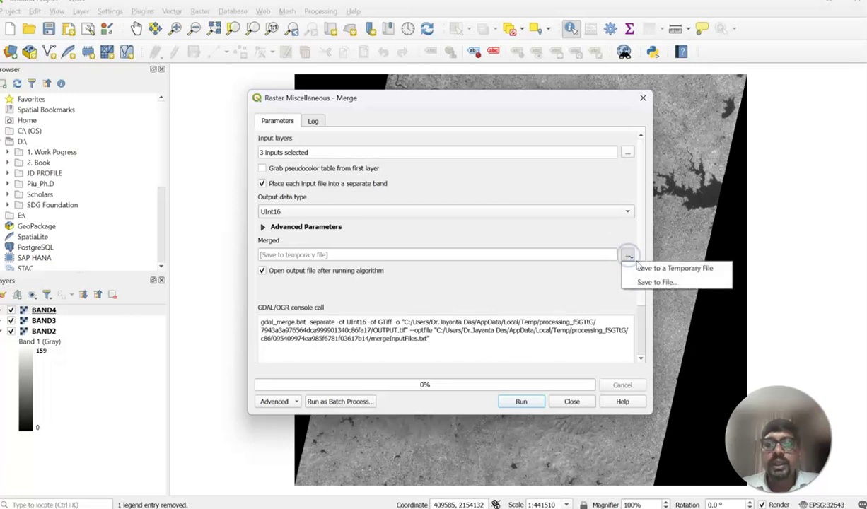
click(645, 282)
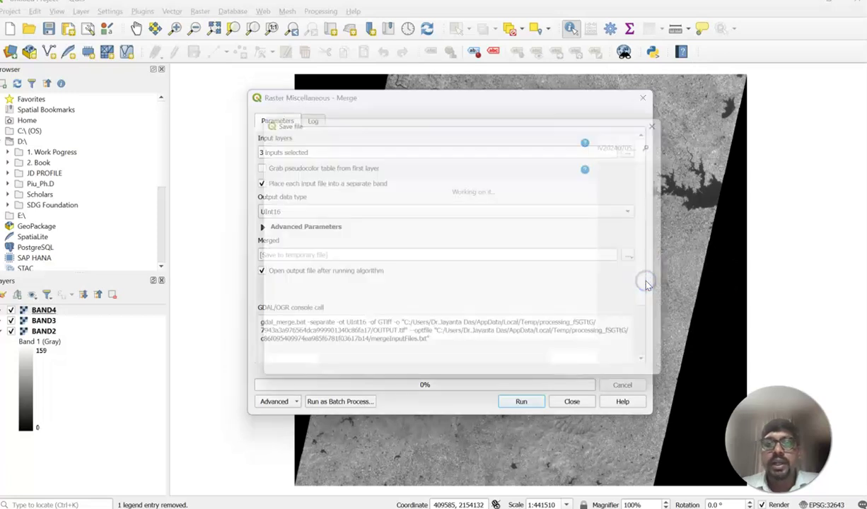
click(321, 139)
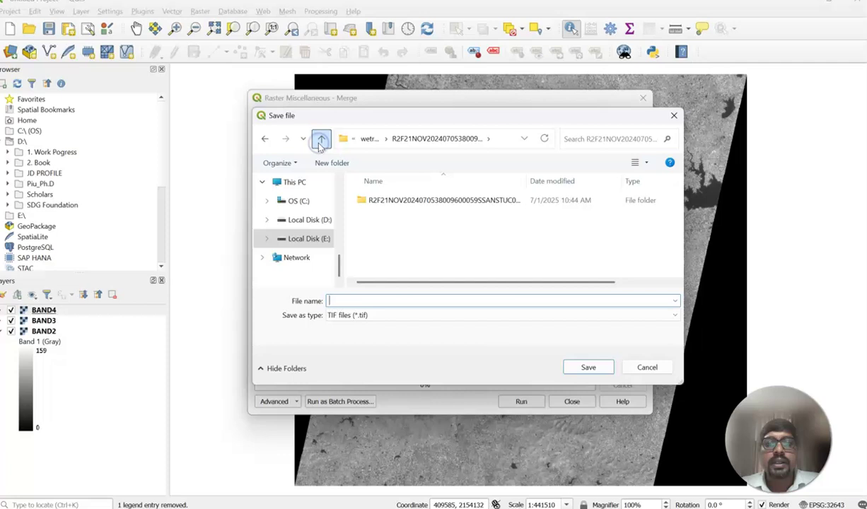
click(330, 162)
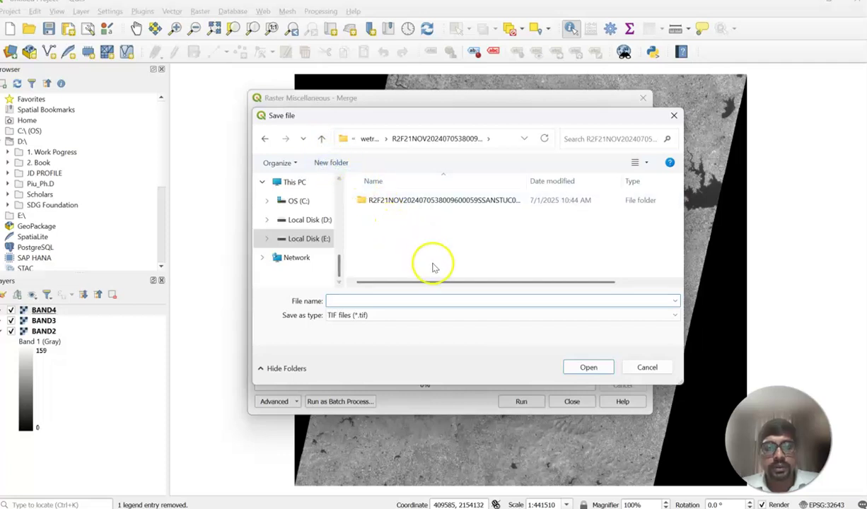
text(Wa)
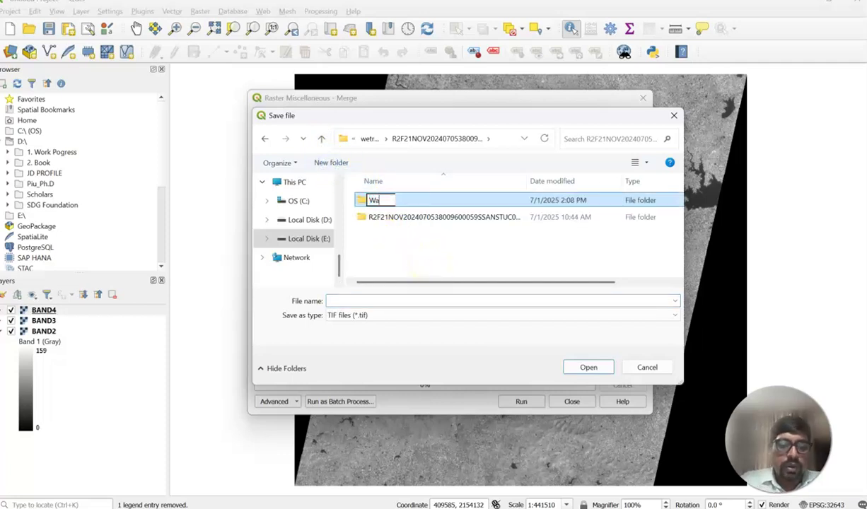
text(ter)
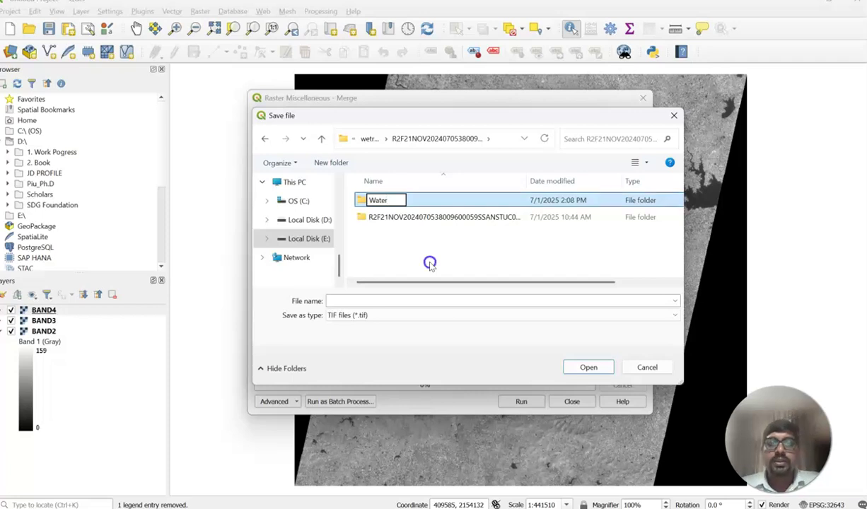
key(Return)
double_click(397, 218)
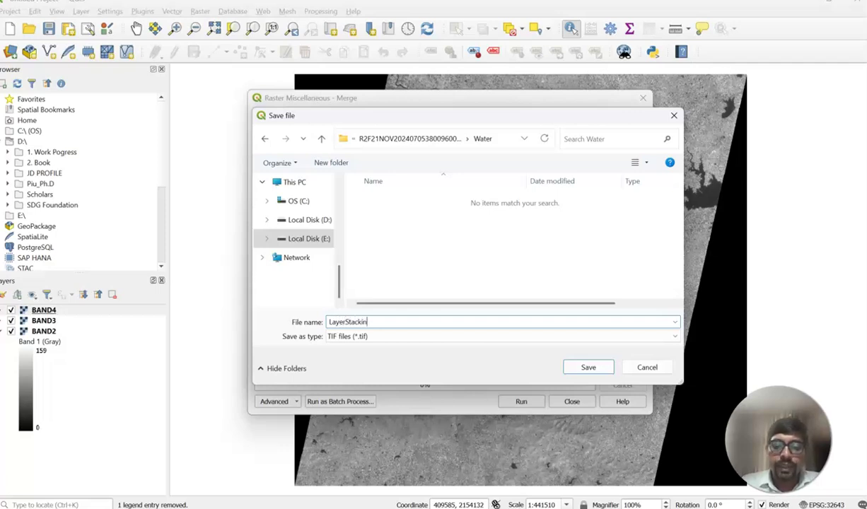
click(589, 367)
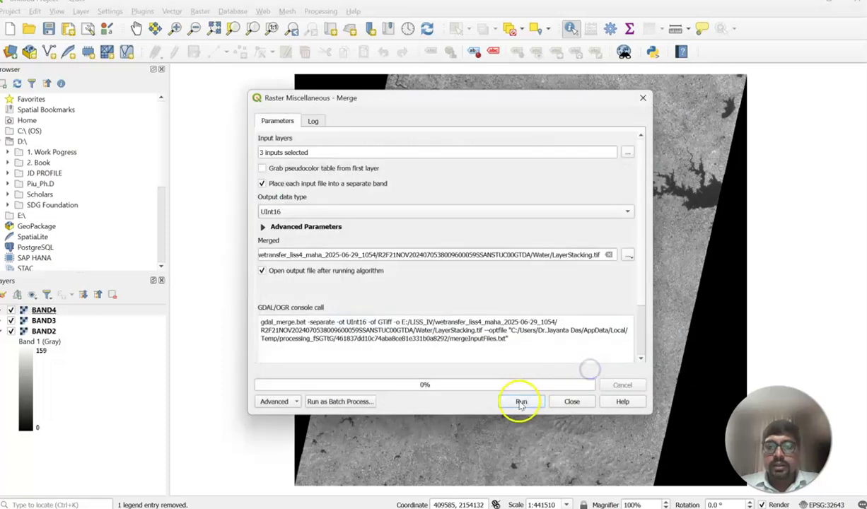
Step: Run the Merge and close the dialog once LayerStacking.tif is built
click(520, 401)
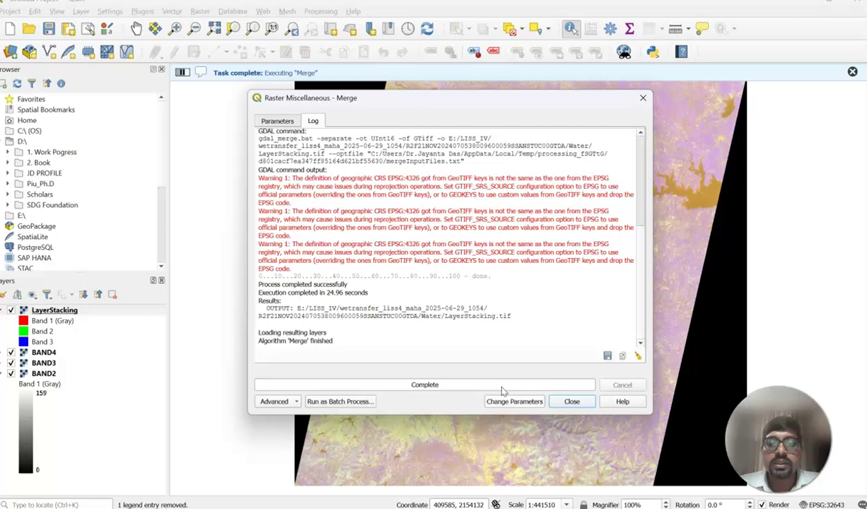
click(572, 402)
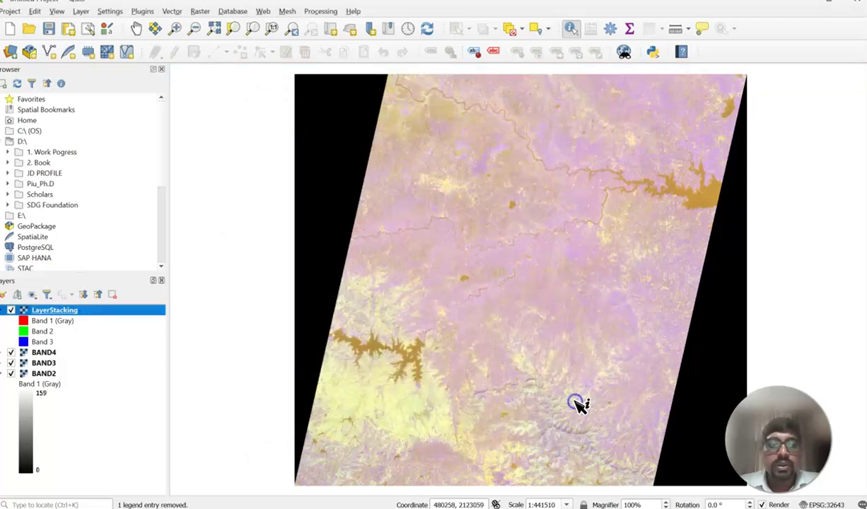
Step: Remove the BAND4, BAND3 and BAND2 layers from the project
click(43, 355)
shift+click(49, 375)
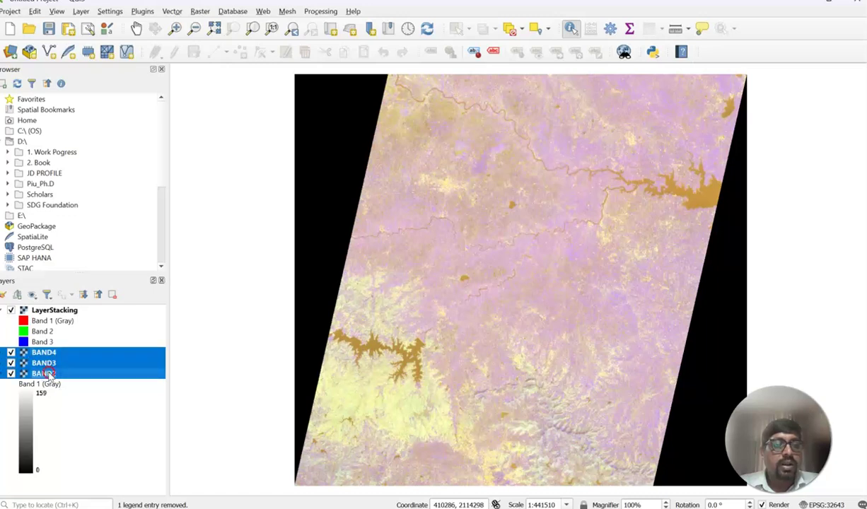
right_click(49, 375)
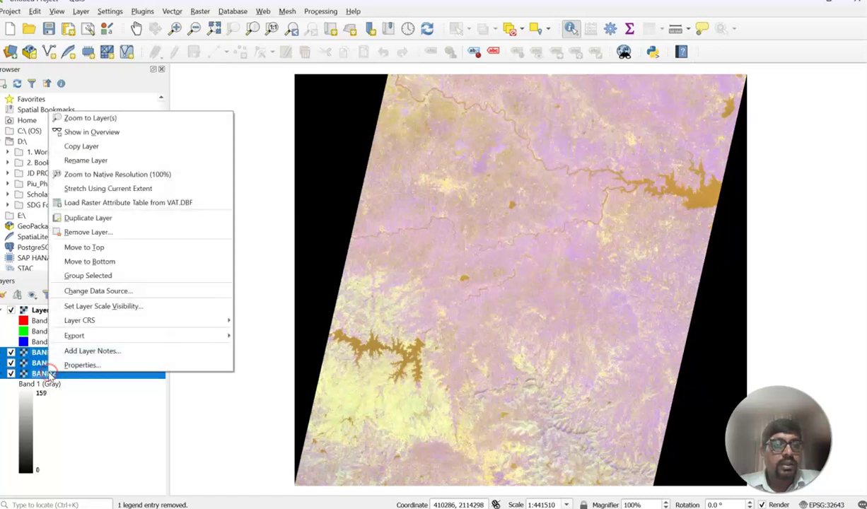
click(86, 231)
click(418, 275)
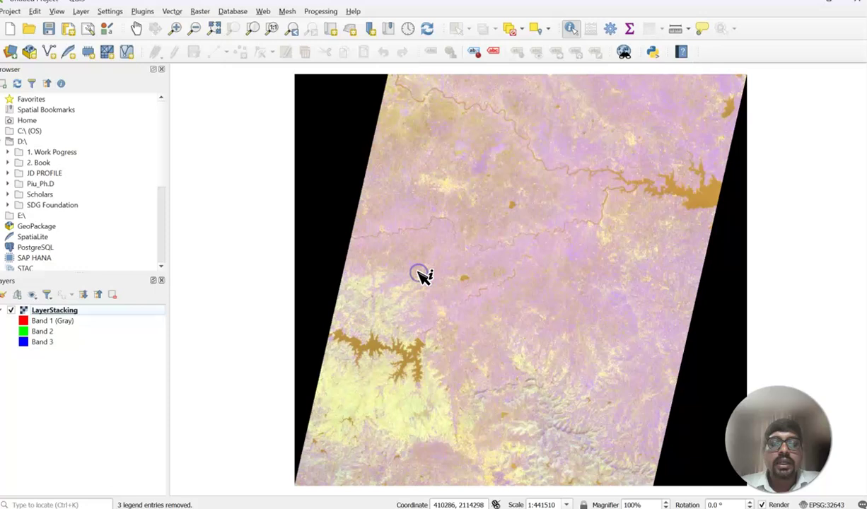
Step: In LayerStacking's symbology, set Band 3 as red and Band 1 as blue, and apply
click(62, 311)
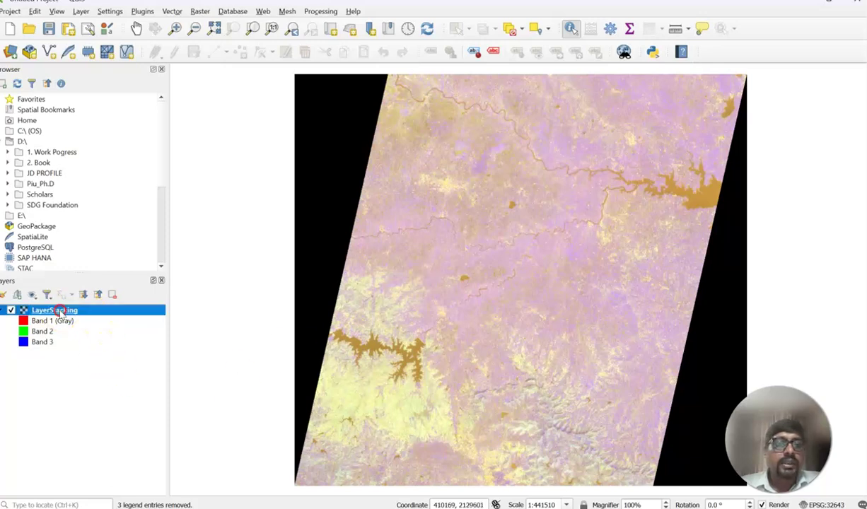
right_click(63, 310)
click(72, 302)
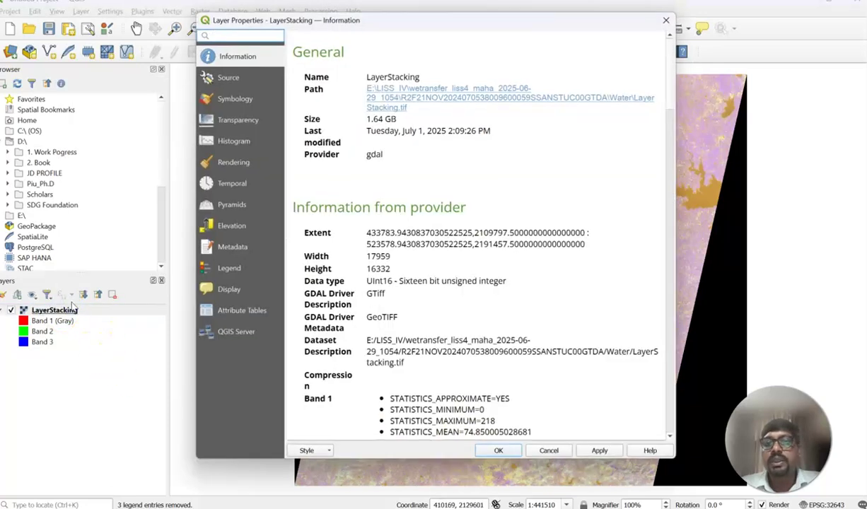
click(238, 104)
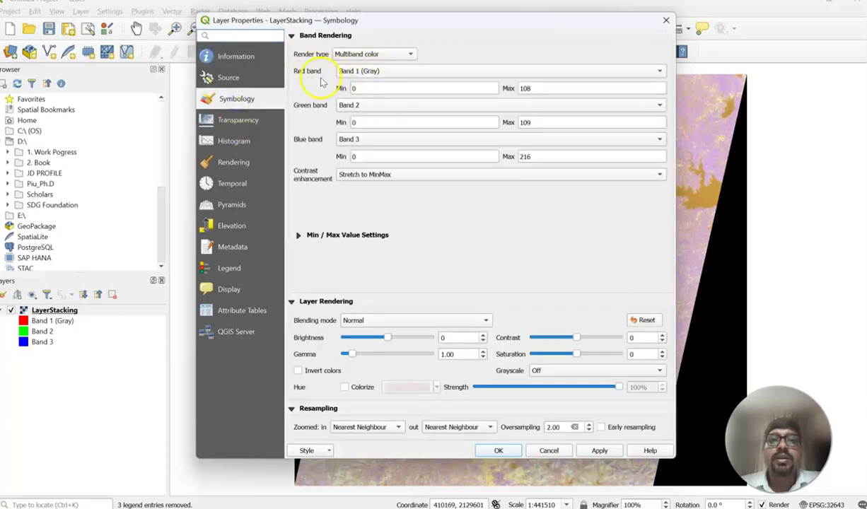
click(652, 73)
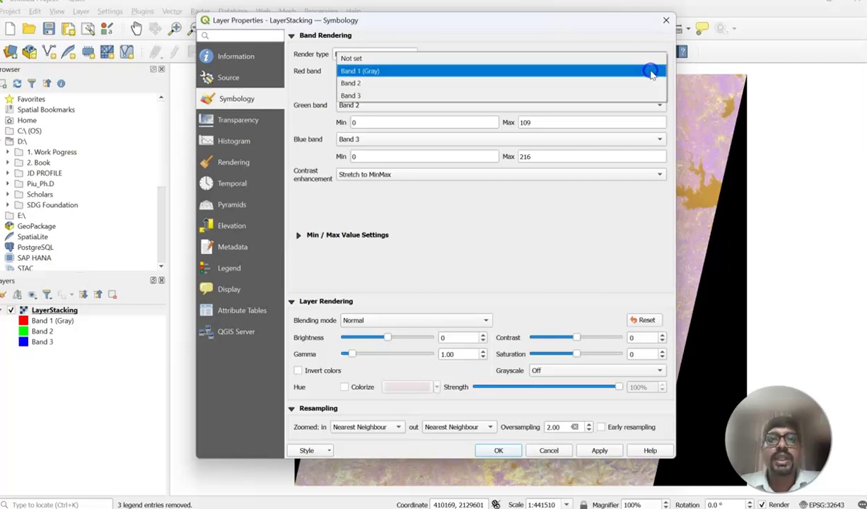
click(377, 99)
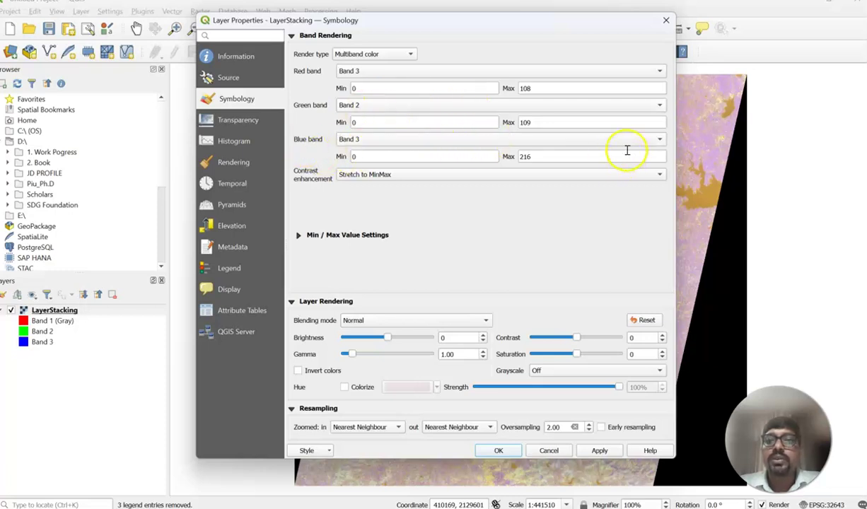
click(631, 144)
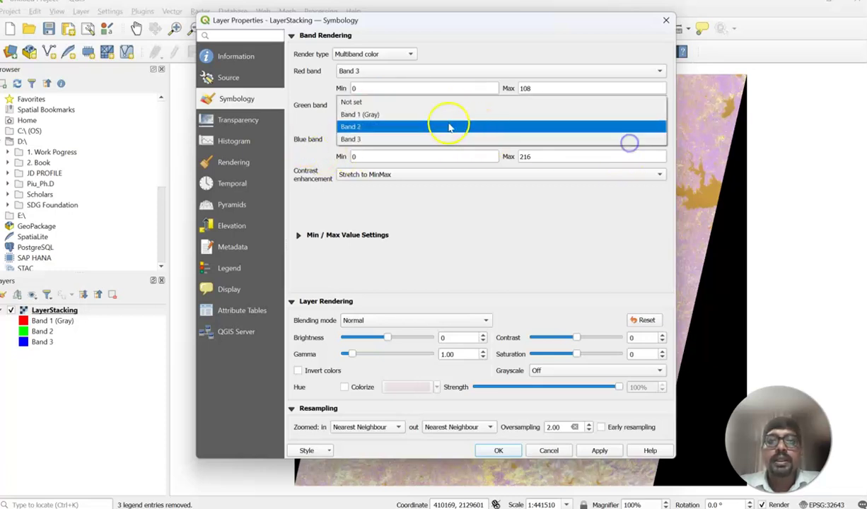
click(390, 112)
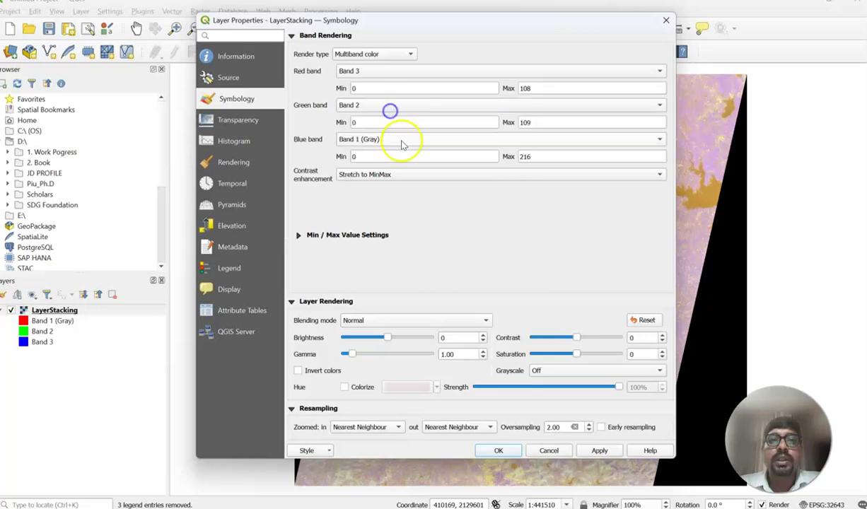
click(599, 450)
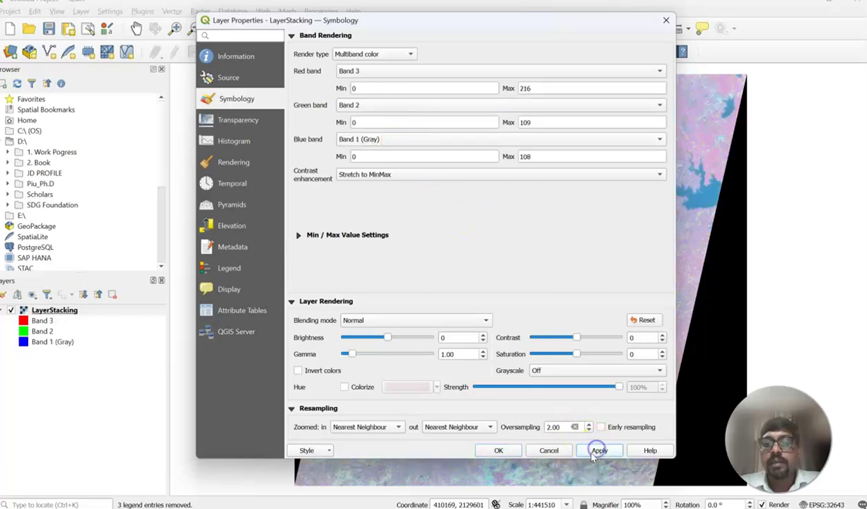
Step: Add an extra NoData value in LayerStacking's transparency settings, shown with no colour, and apply
click(232, 121)
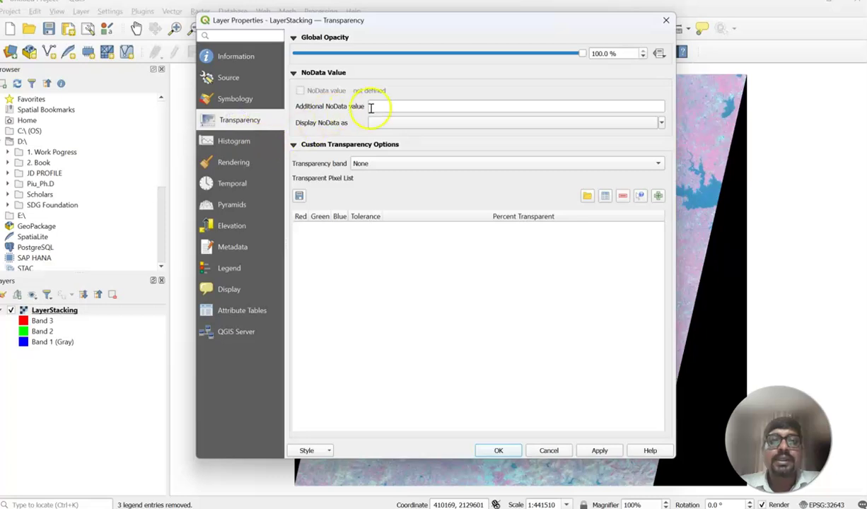
click(428, 106)
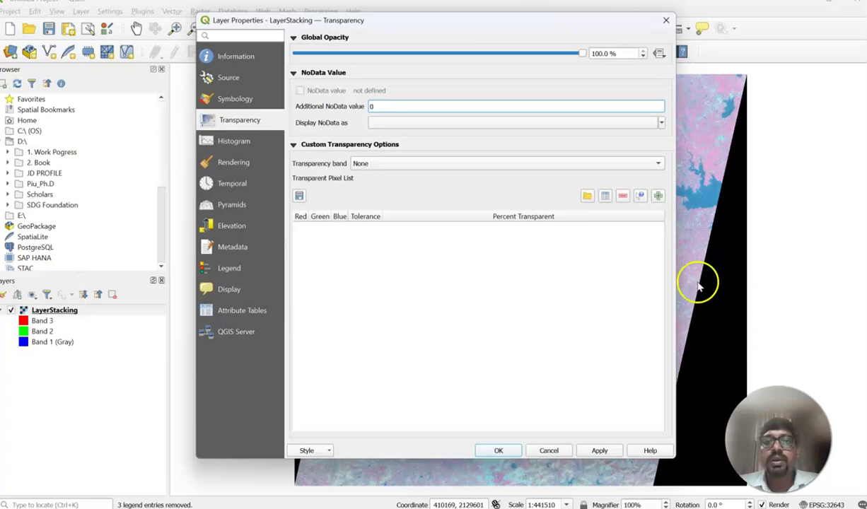
click(483, 130)
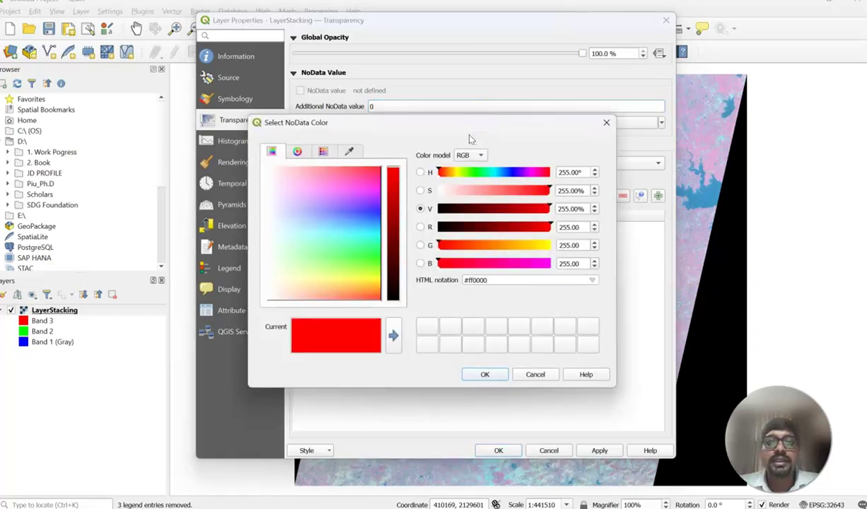
click(603, 122)
click(659, 123)
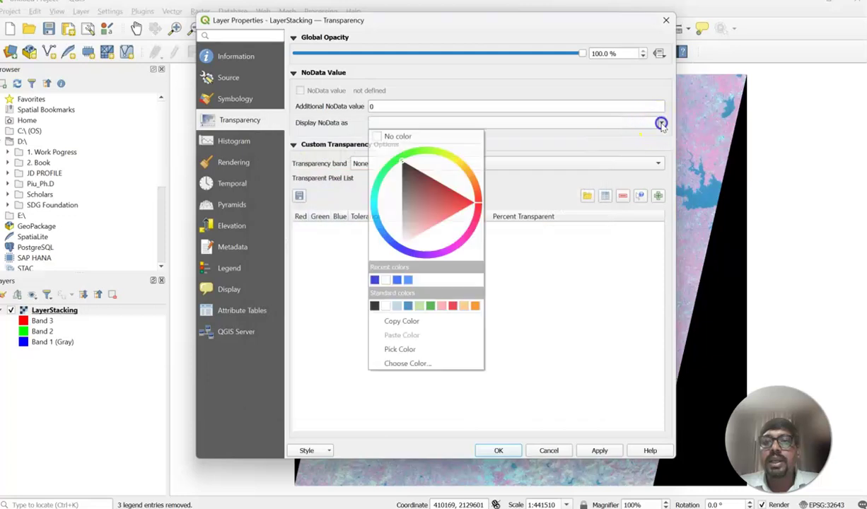
click(376, 139)
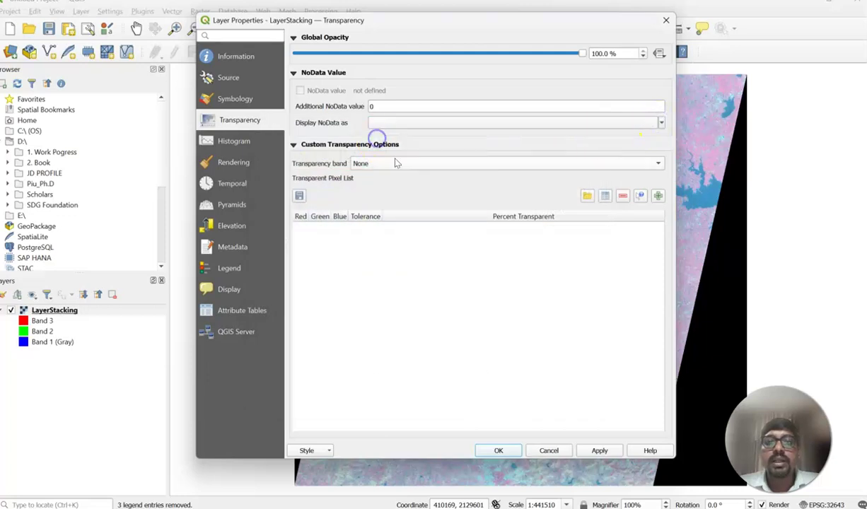
click(599, 451)
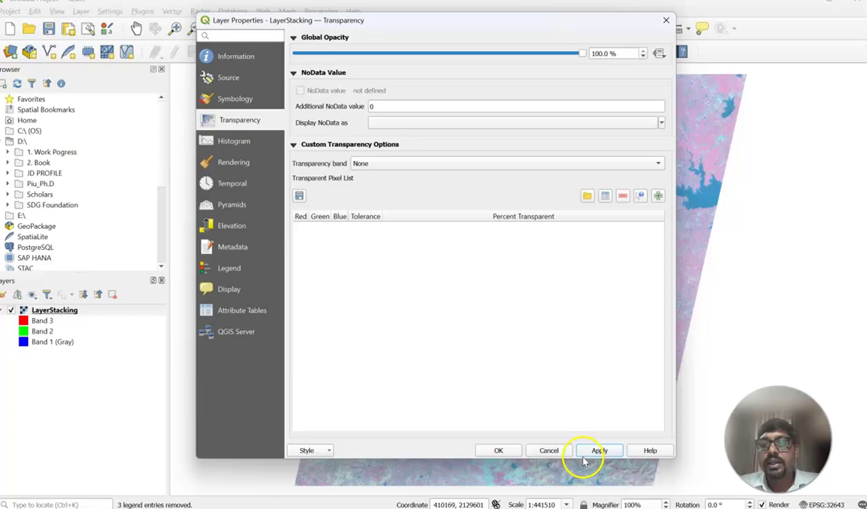
click(499, 451)
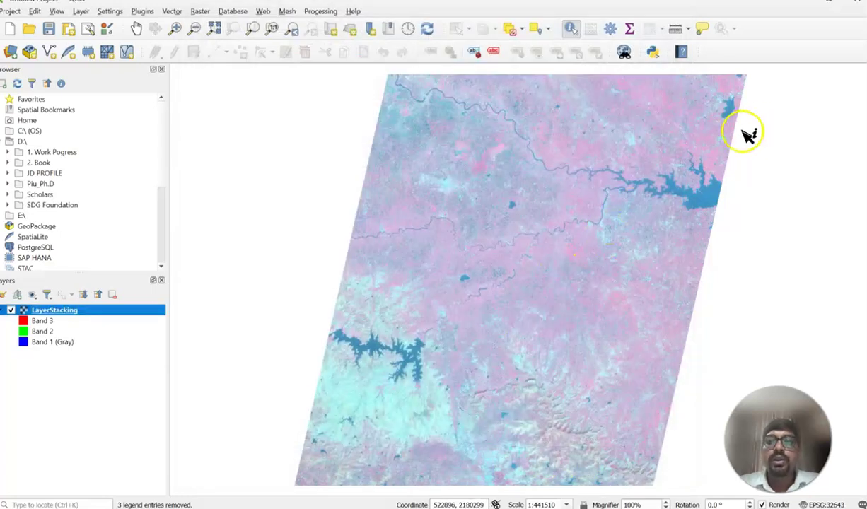
Step: Zoom and pan to fit the whole LayerStacking image, then switch to the Google Scholar results
scroll(691, 196, up, 2)
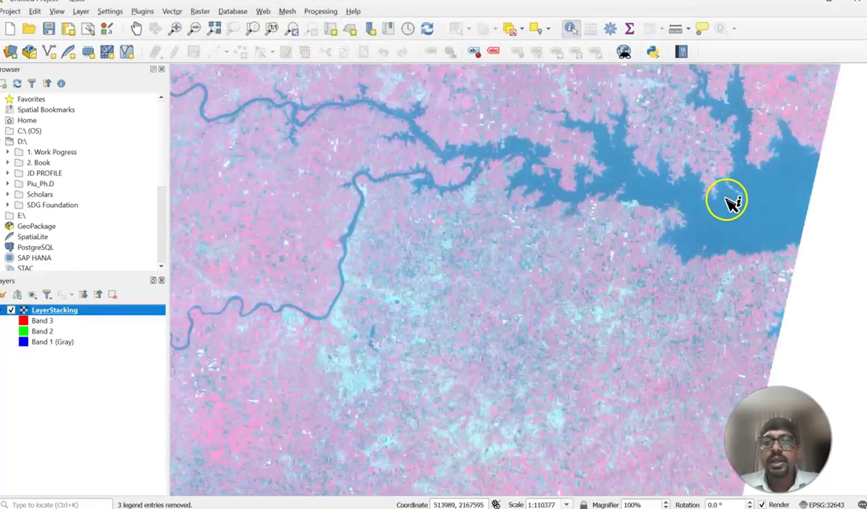
scroll(725, 199, down, 2)
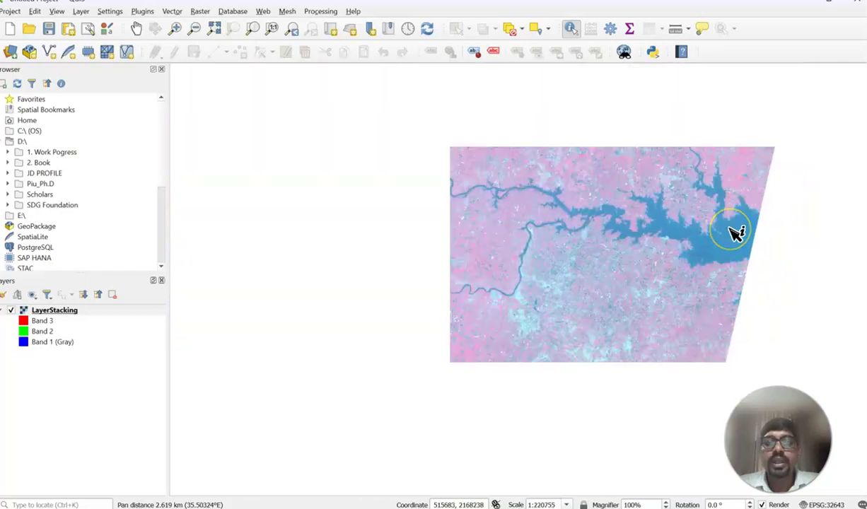
scroll(735, 233, up, 1)
scroll(658, 254, down, 3)
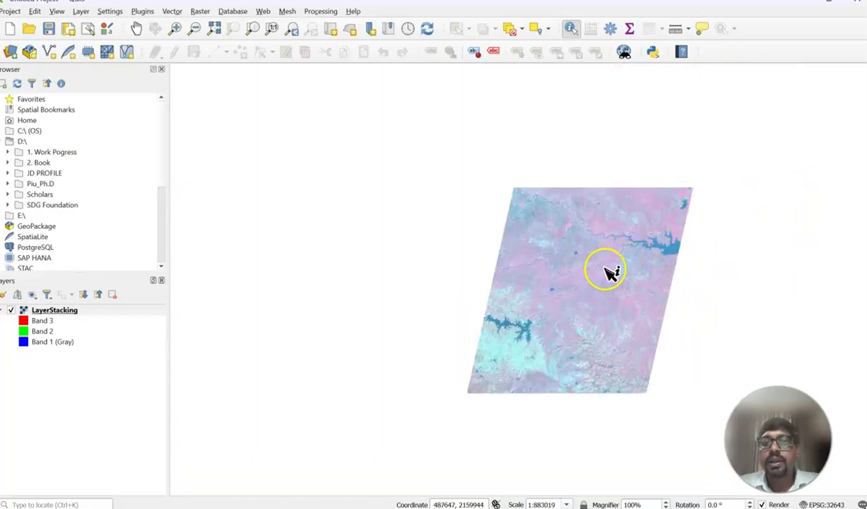
scroll(609, 272, up, 3)
scroll(651, 195, down, 2)
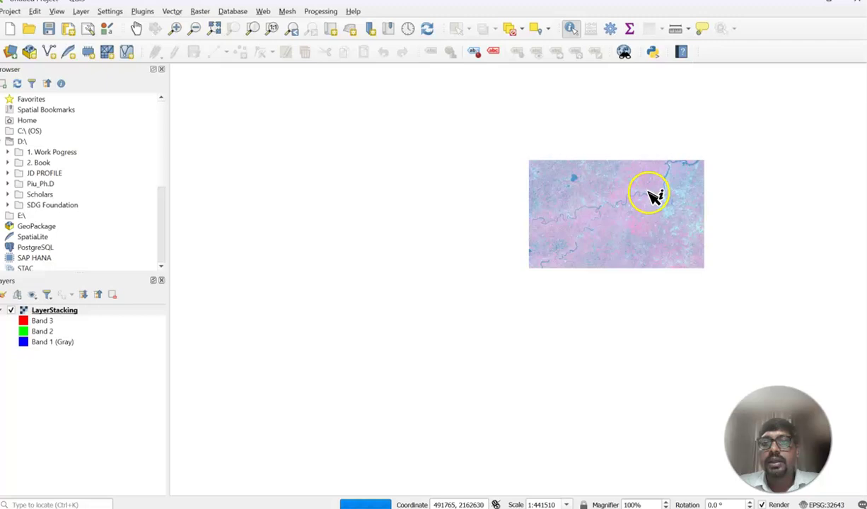
drag(716, 183, 667, 175)
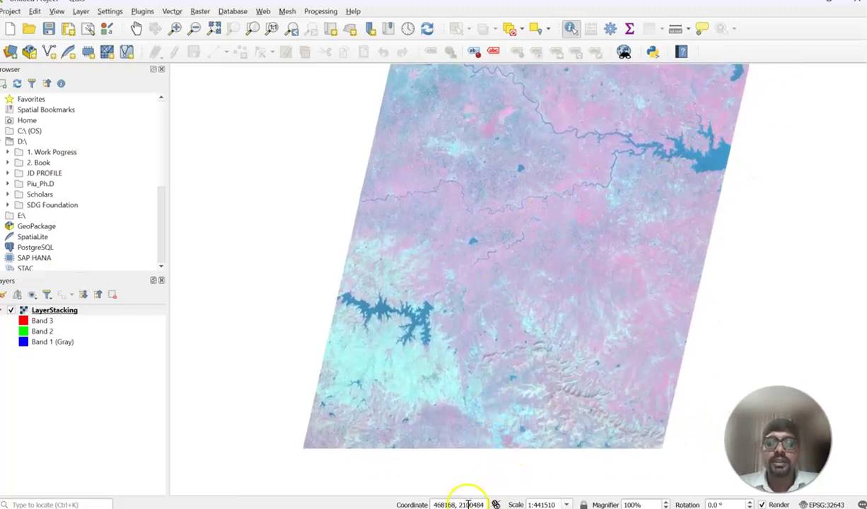
key(alt+Tab)
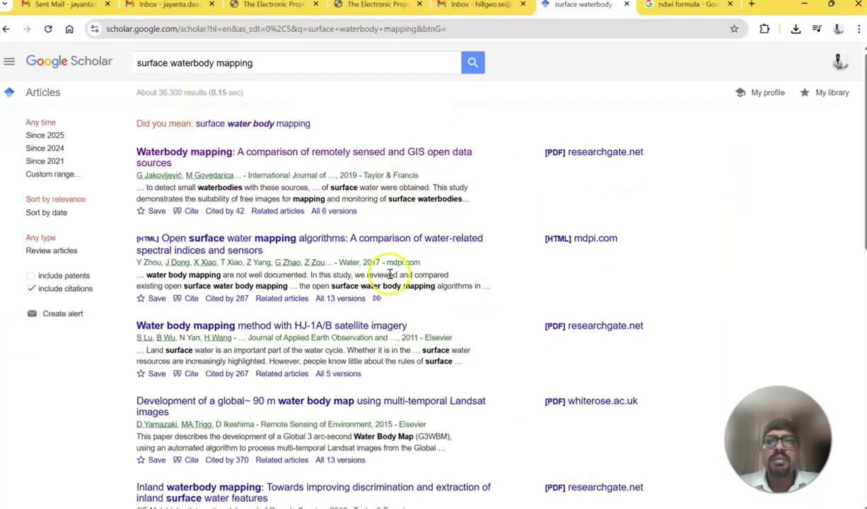
Step: Highlight NDWI = (Green − NIR) / (Green + NIR) in the 'ndwi formula' results, then return to QGIS
scroll(383, 328, down, 1)
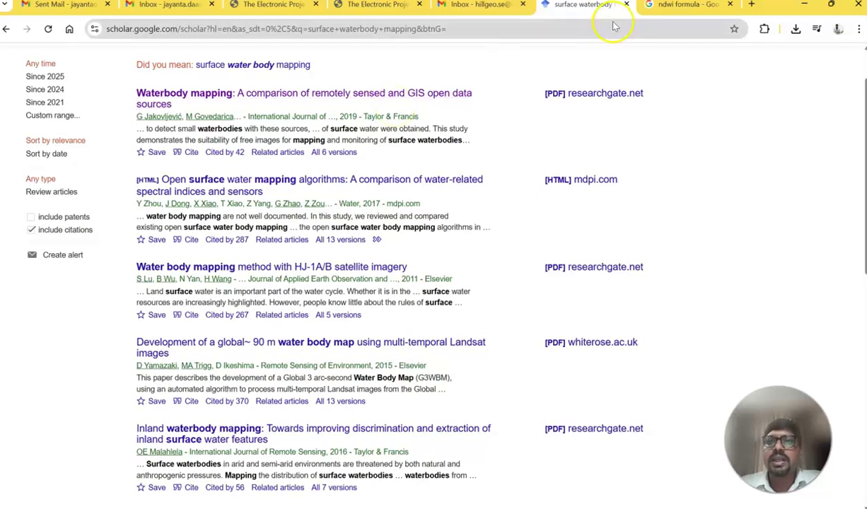
click(672, 6)
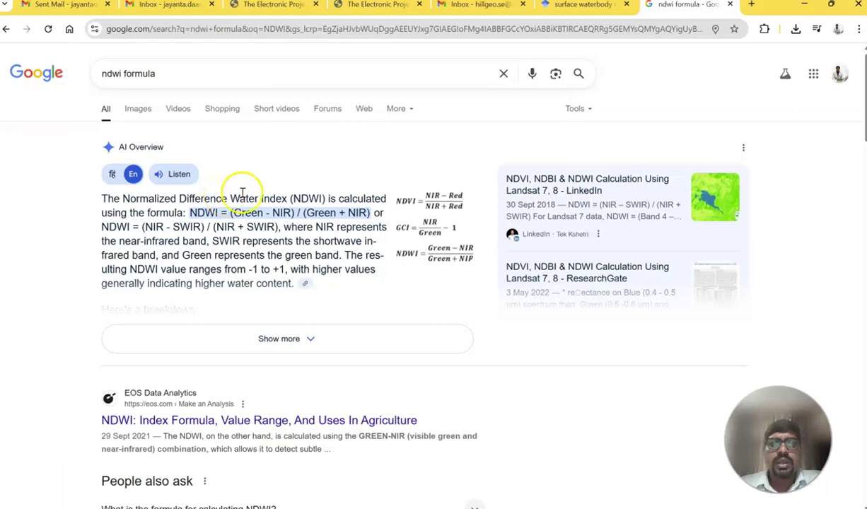
drag(229, 213, 370, 212)
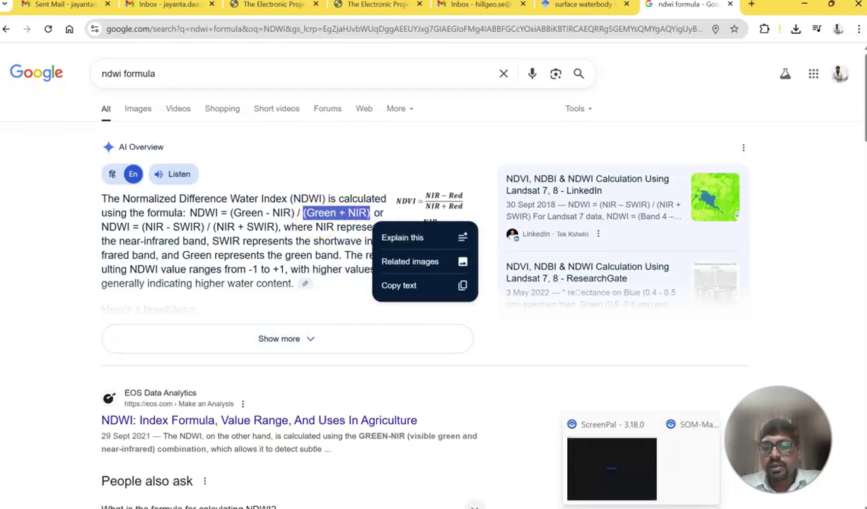
mouse_move(563, 508)
click(623, 478)
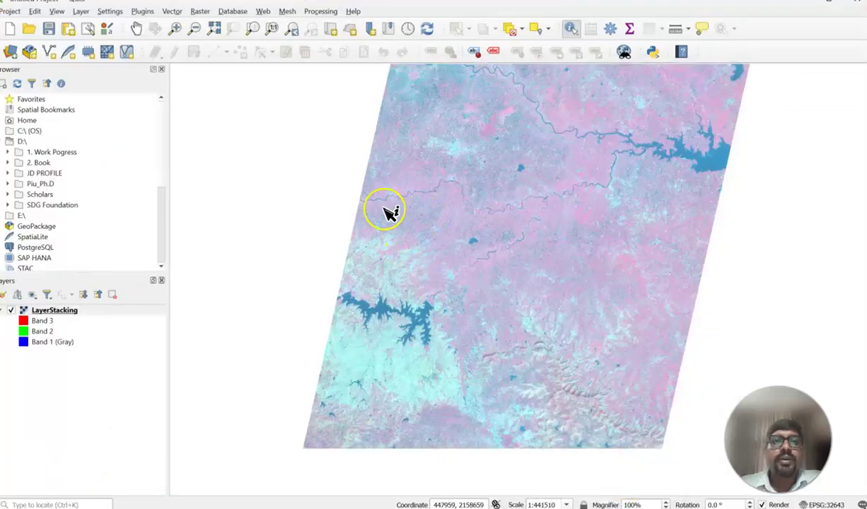
Step: Open the Raster Calculator and enter the numerator ("LayerStacking@1" - "LayerStacking@3")
click(202, 12)
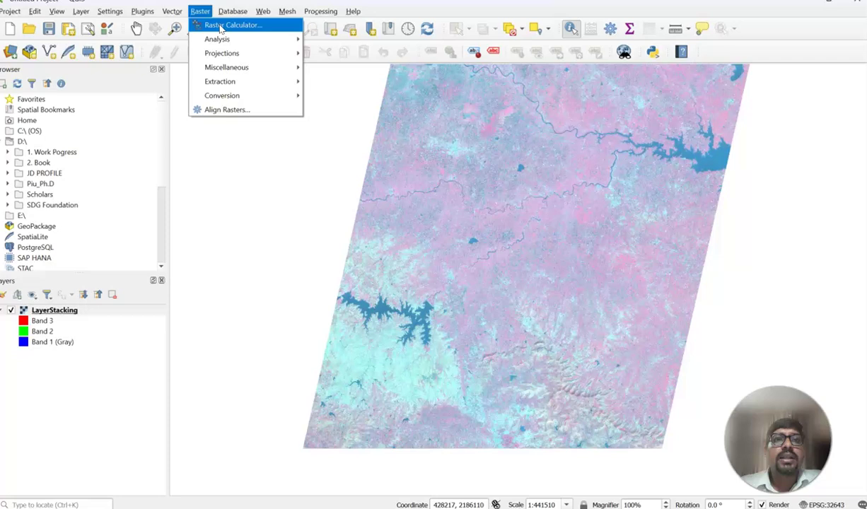
click(221, 26)
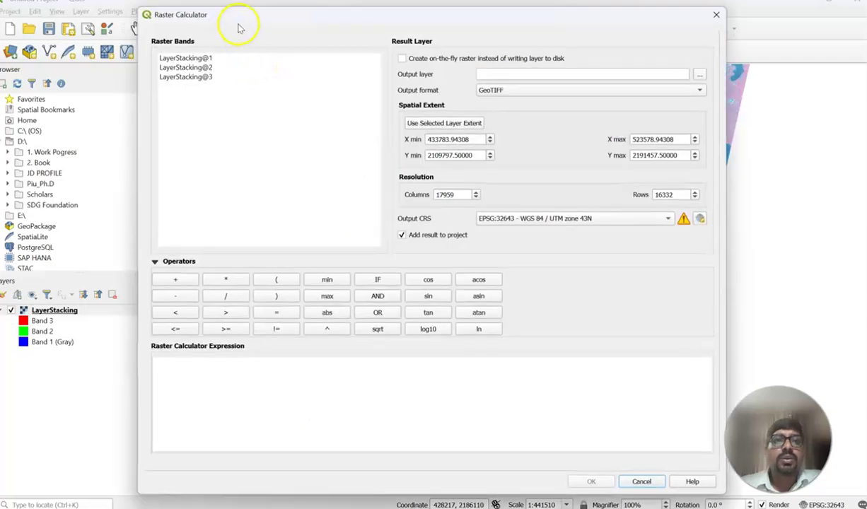
drag(223, 24, 346, 53)
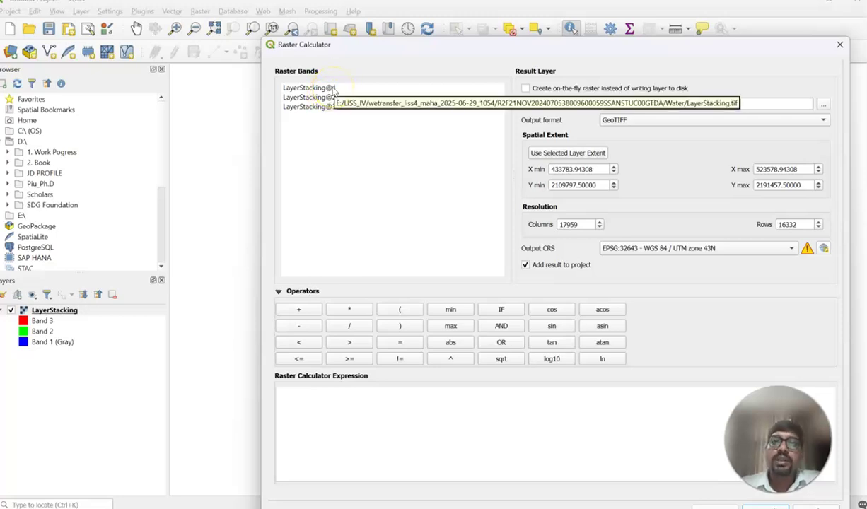
click(323, 411)
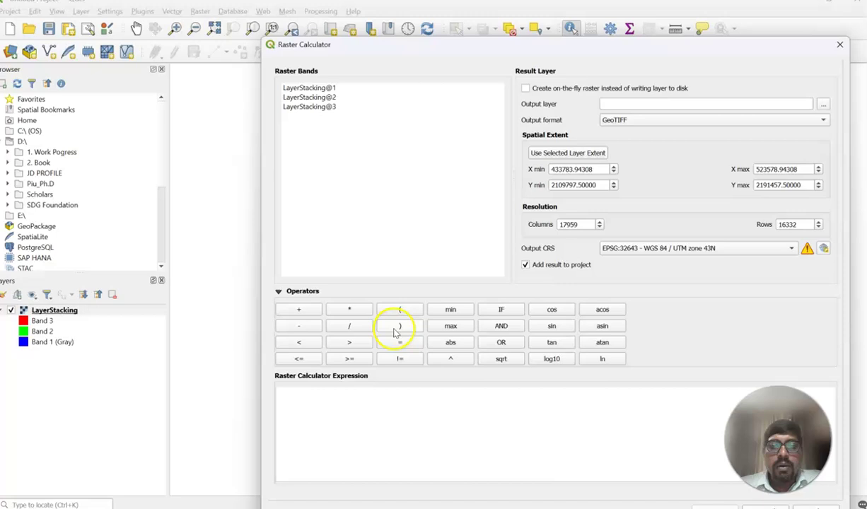
click(399, 309)
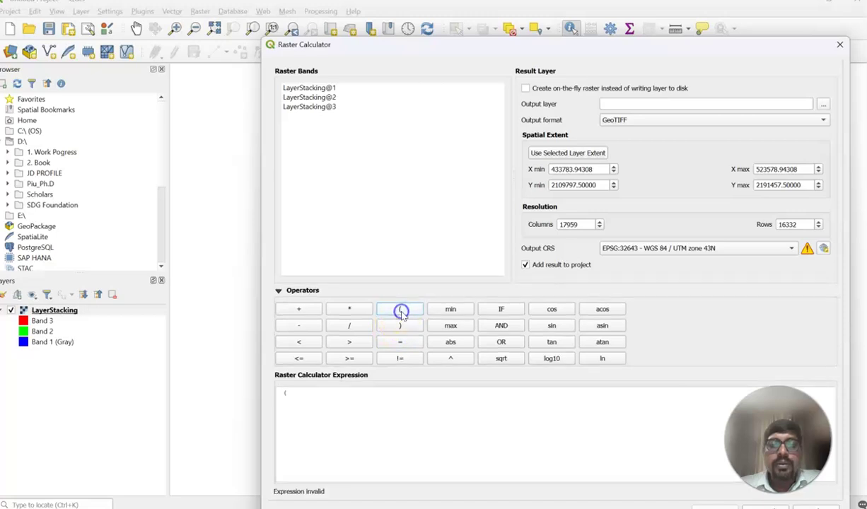
click(327, 87)
double_click(326, 89)
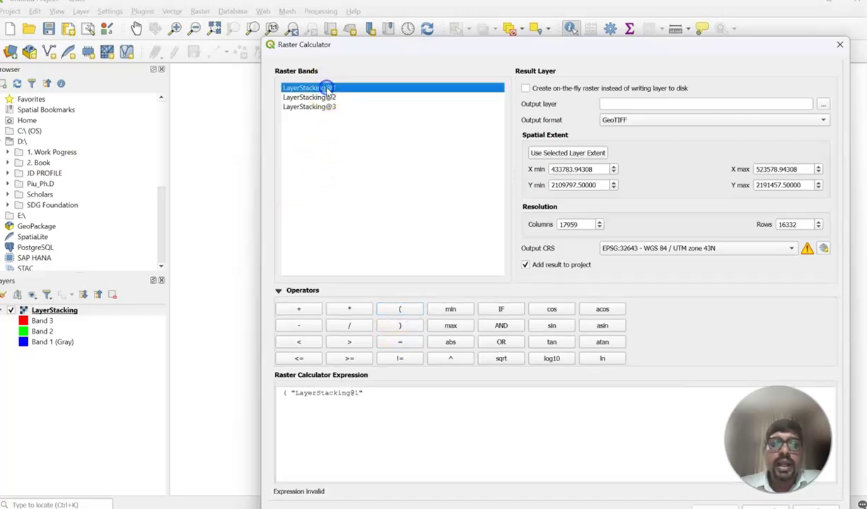
click(371, 394)
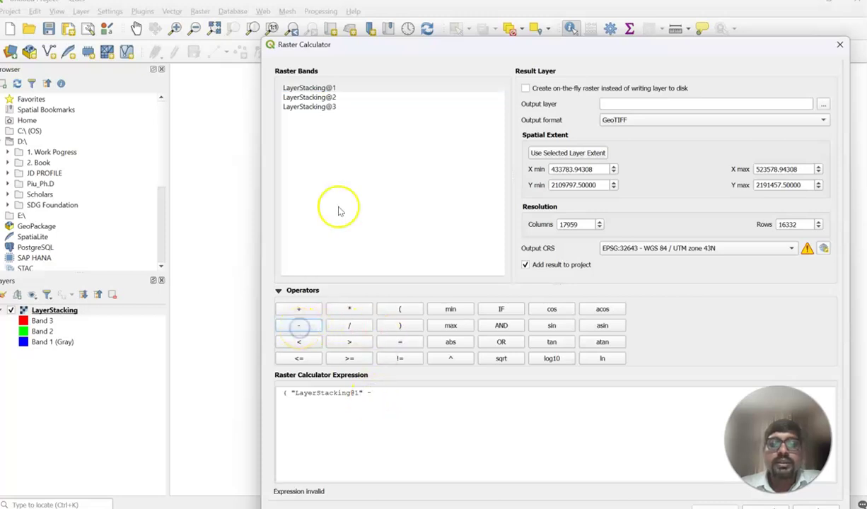
double_click(328, 107)
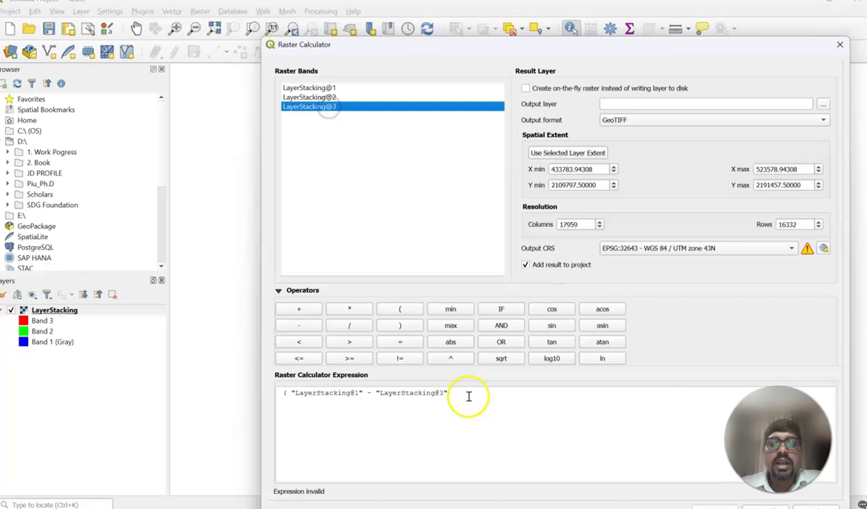
click(463, 398)
click(399, 326)
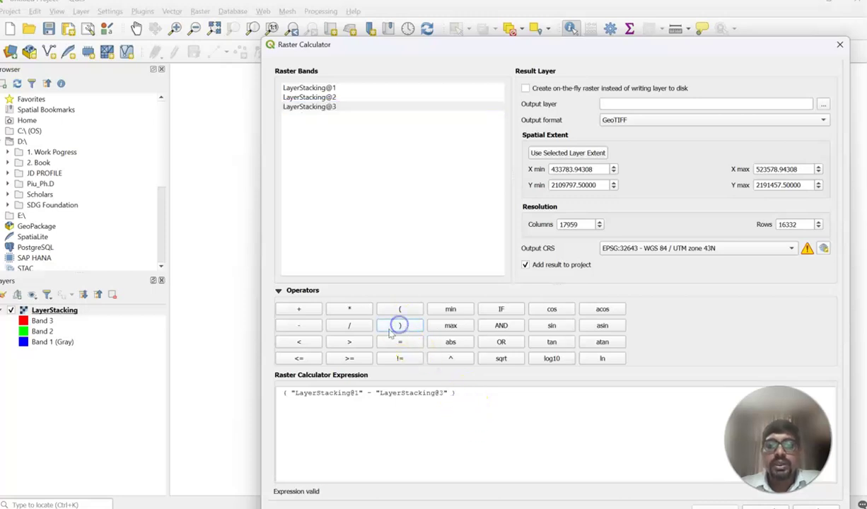
Step: Complete the expression with / ("LayerStacking@1" + "LayerStacking@3") so it is valid
click(349, 325)
click(399, 309)
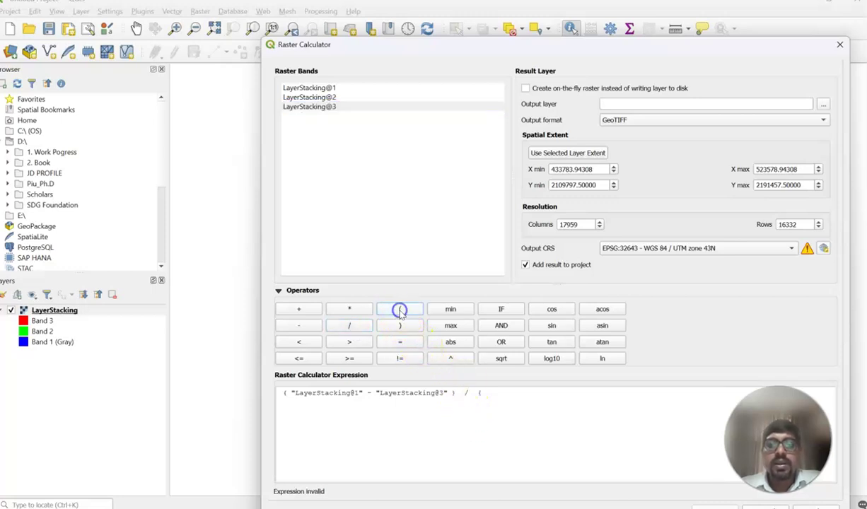
double_click(326, 87)
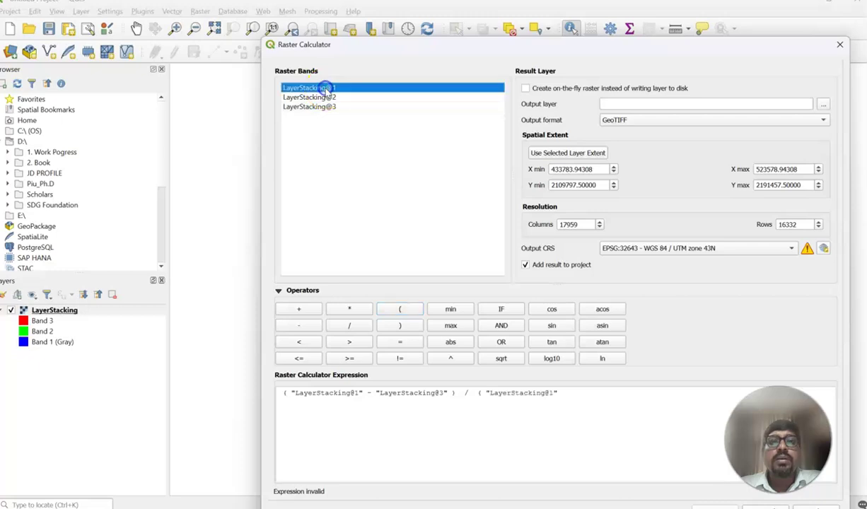
click(586, 398)
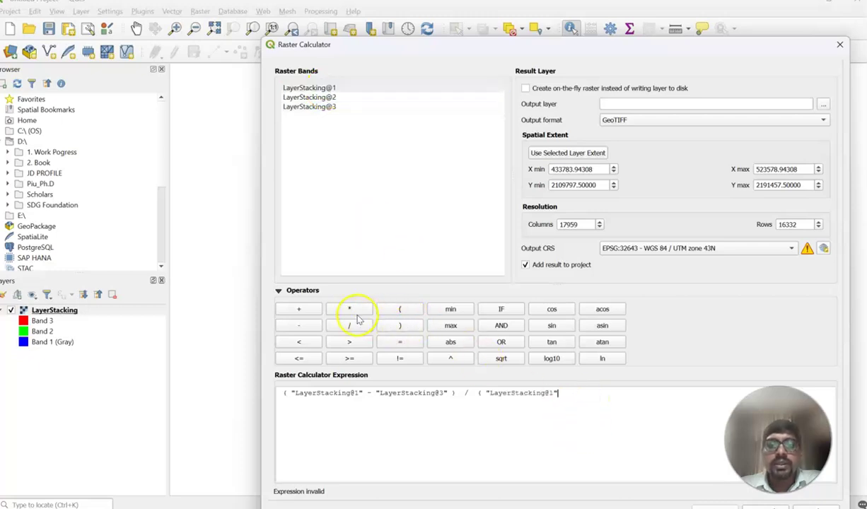
click(304, 310)
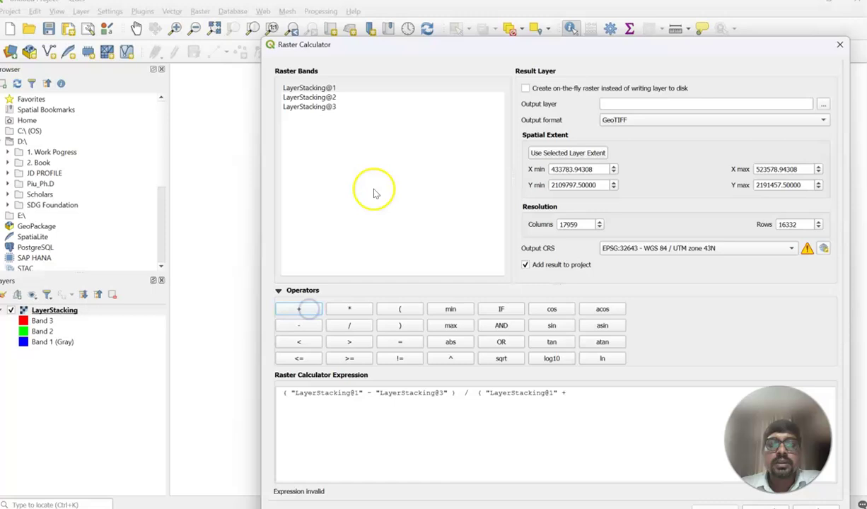
click(339, 107)
double_click(339, 107)
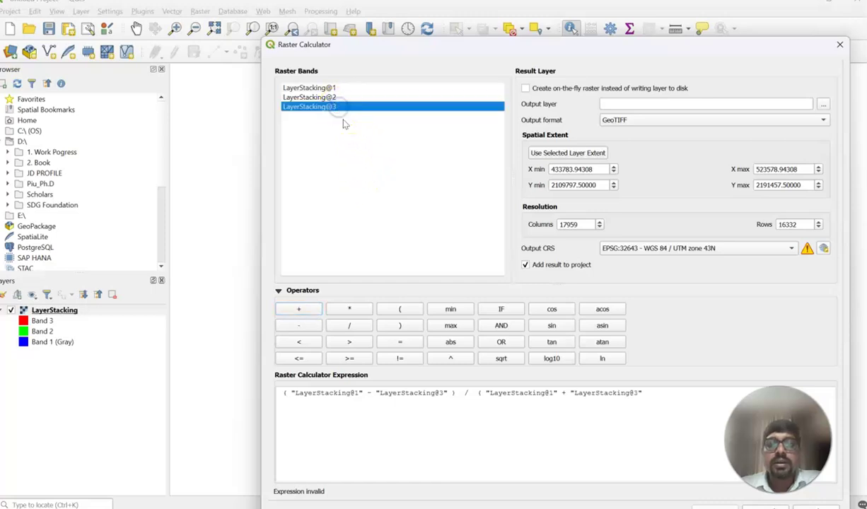
click(658, 398)
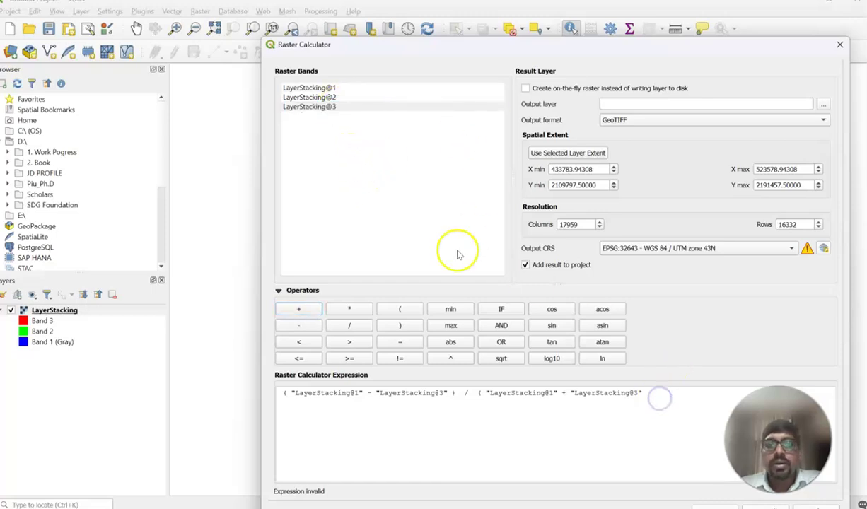
click(399, 325)
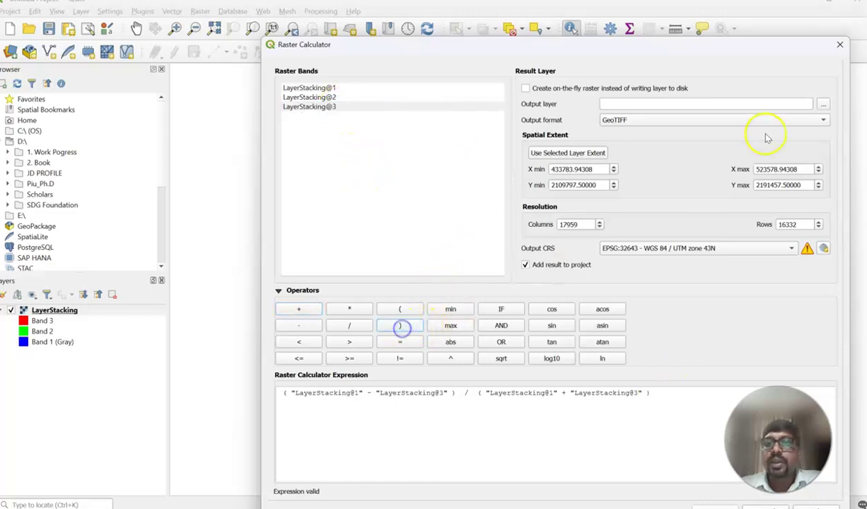
Step: Save the NDWI result as a GeoTIFF named NDWI in the Water folder and start the calculation
click(823, 105)
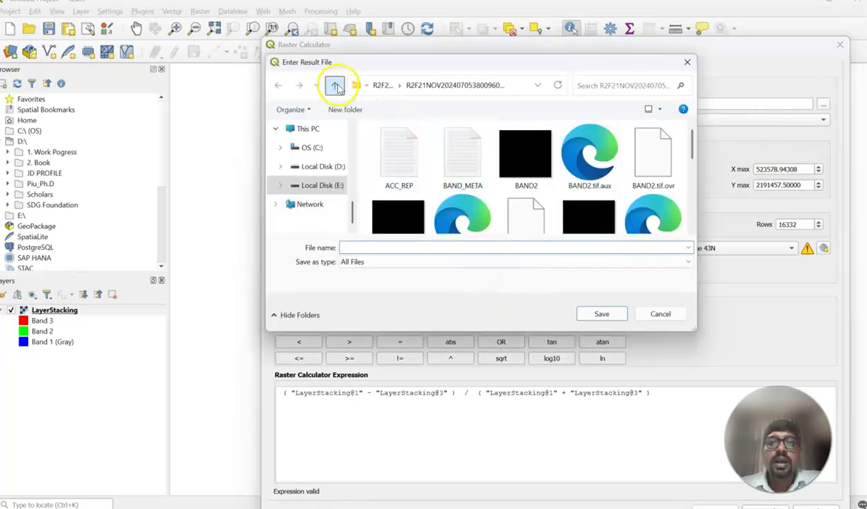
click(336, 86)
double_click(394, 164)
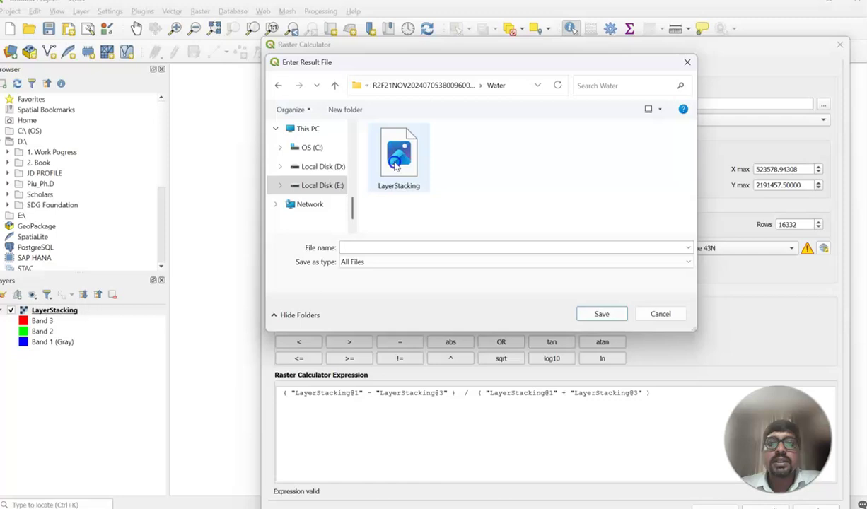
click(388, 247)
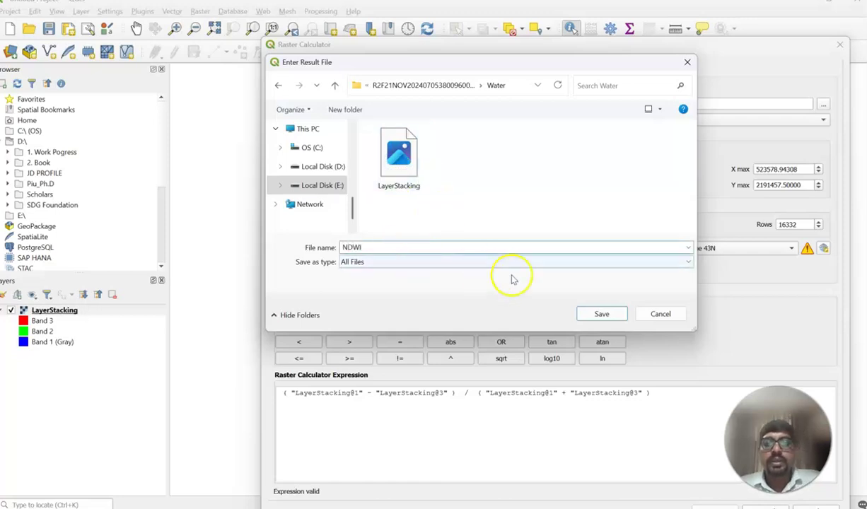
click(614, 318)
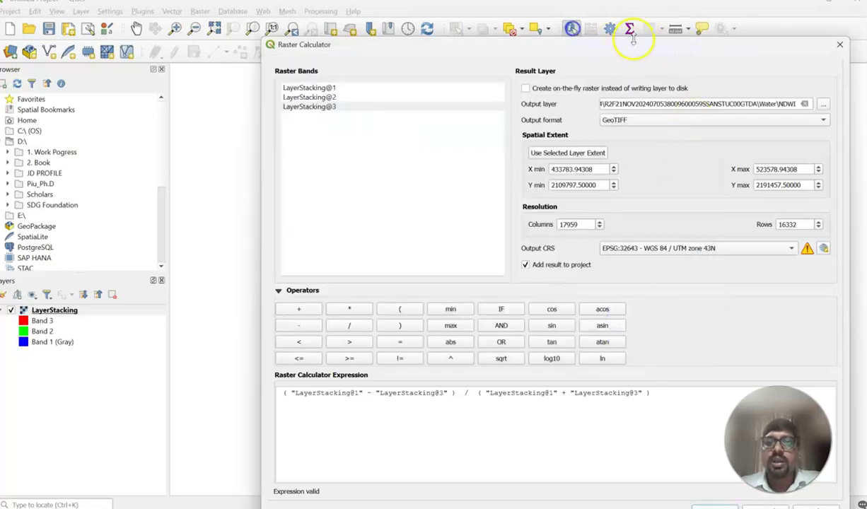
drag(640, 44, 522, 10)
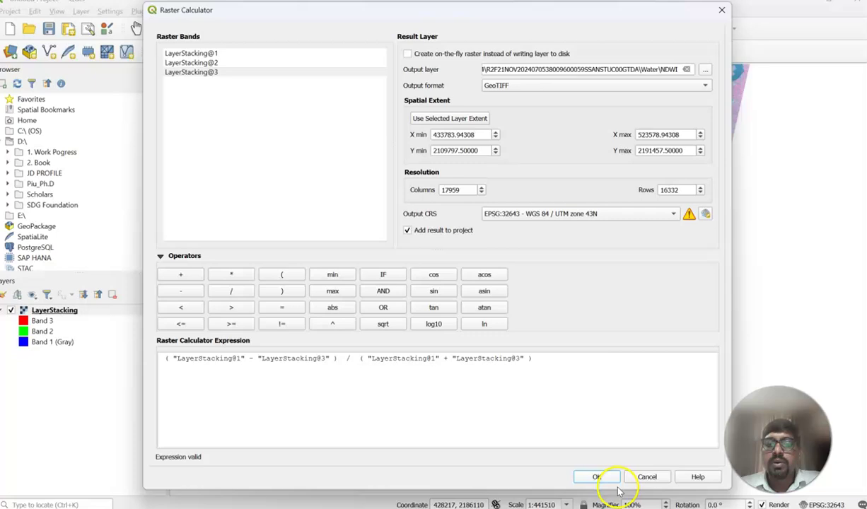
click(597, 477)
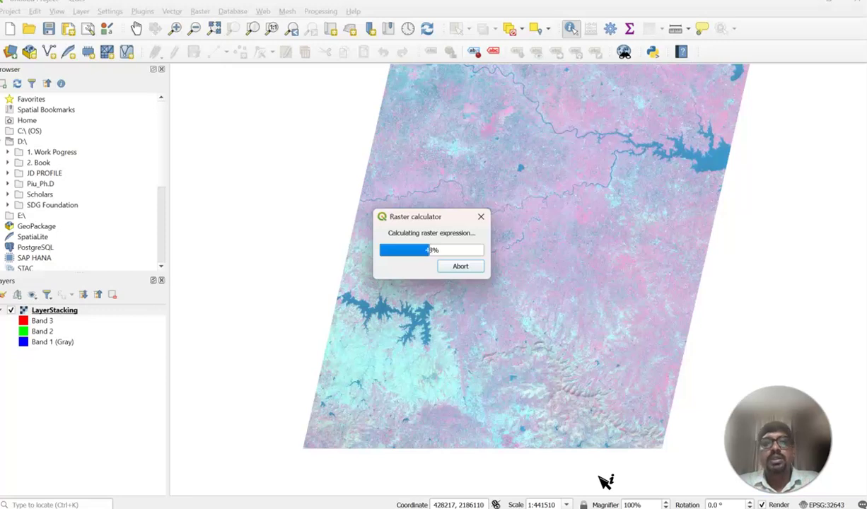
Step: Finish the NDWI calculation so the grayscale NDWI layer (−0.544 to 0.275) loads on the map
click(594, 442)
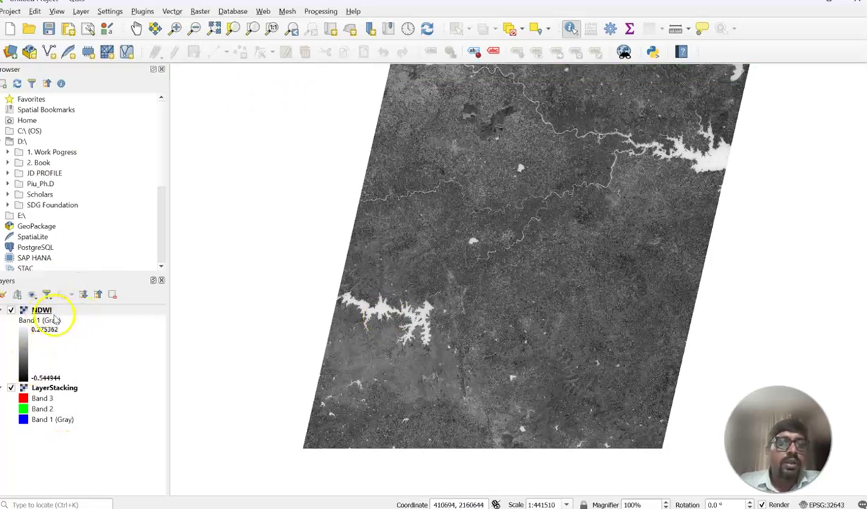
Step: Compute the NDWI layer's histogram in Layer Properties, note its peak near −0.3, then close
right_click(57, 315)
click(70, 302)
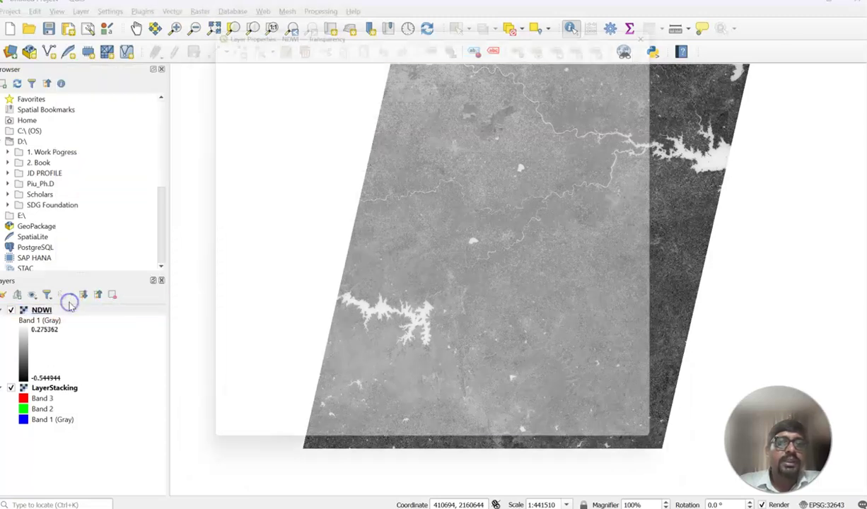
click(206, 141)
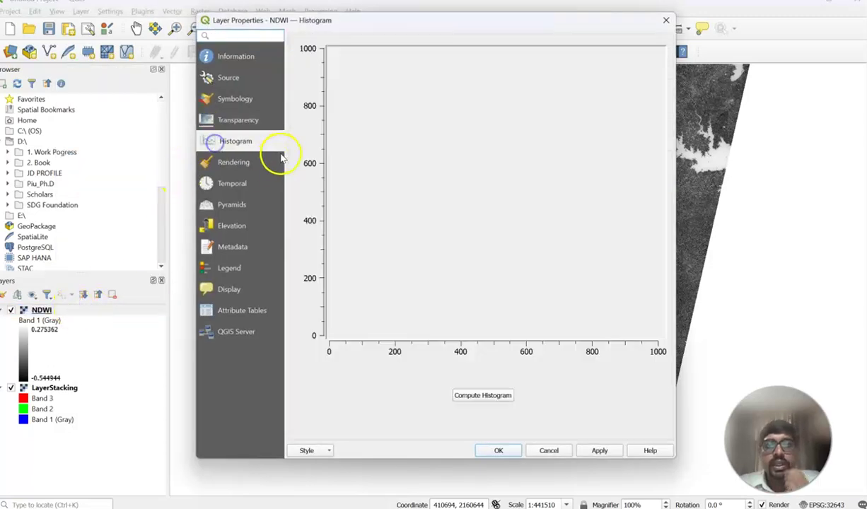
click(475, 398)
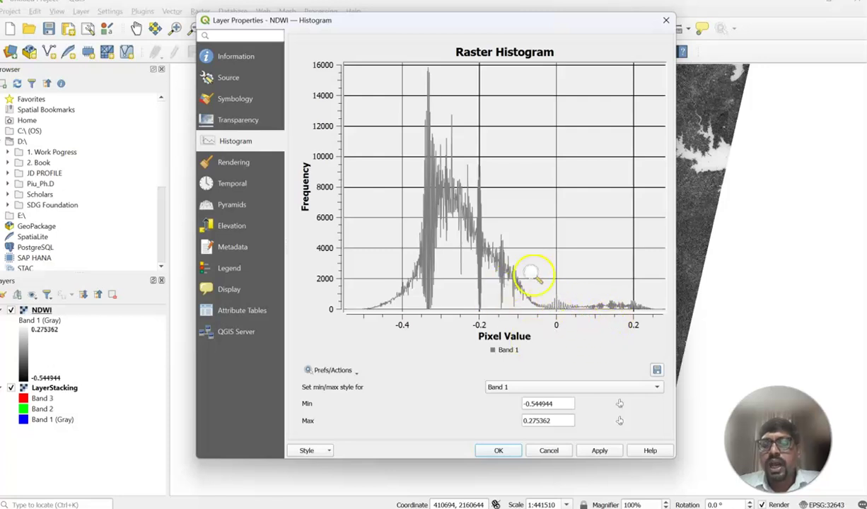
click(498, 451)
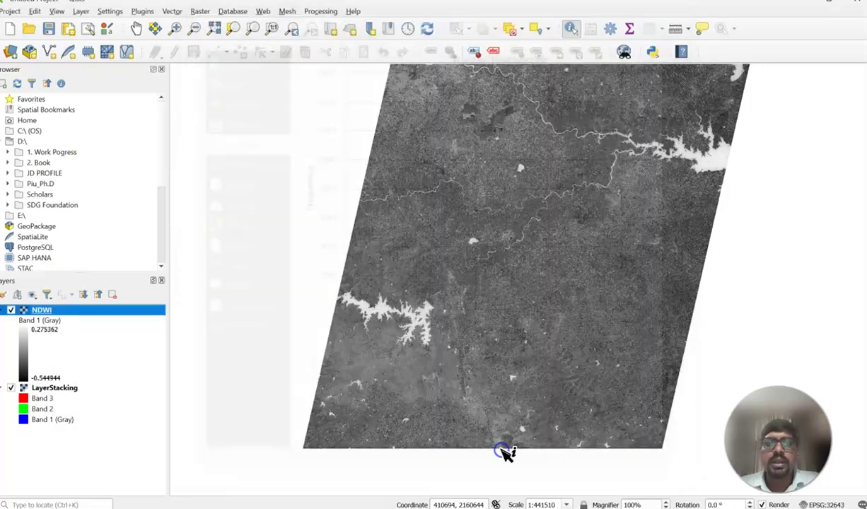
Step: In the Raster Calculator, start the expression with ( "NDWI@1" >= 0) * 1
click(200, 11)
click(212, 26)
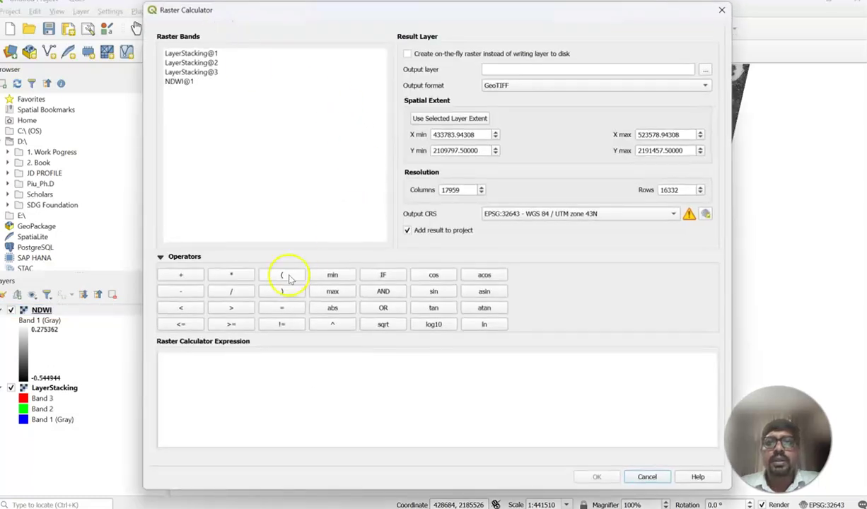
click(204, 367)
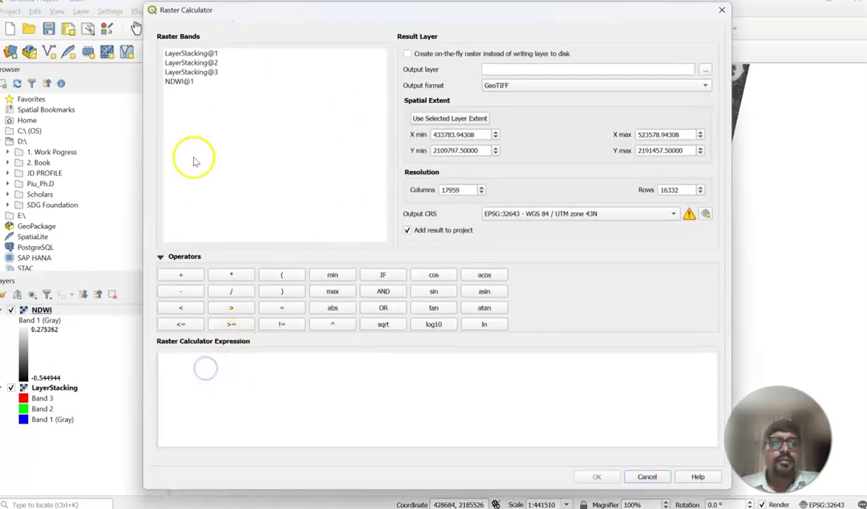
click(281, 274)
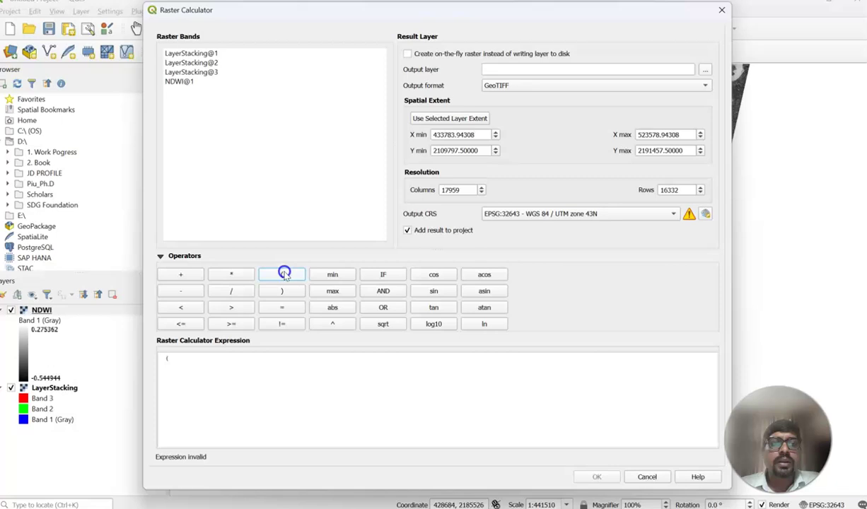
double_click(180, 82)
click(235, 362)
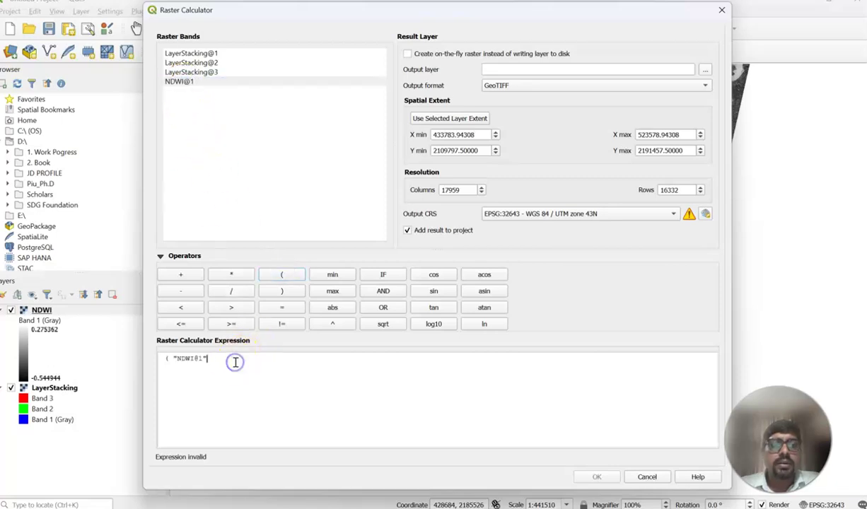
click(231, 323)
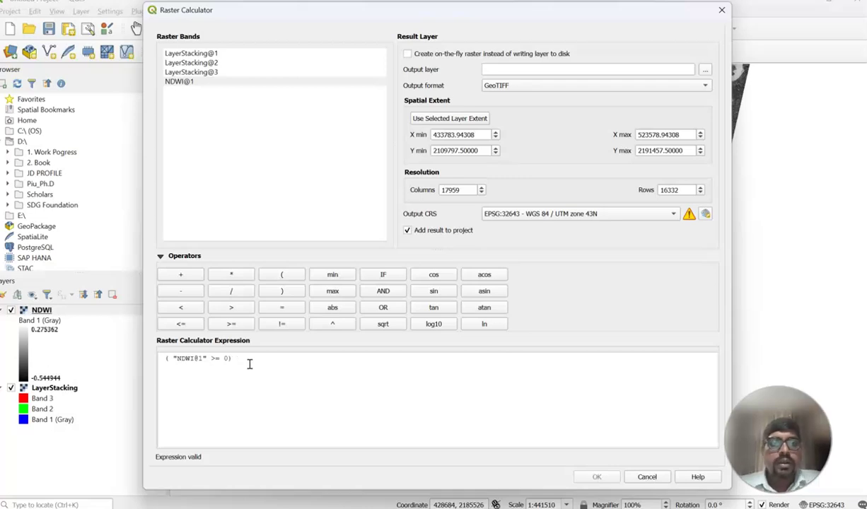
click(232, 274)
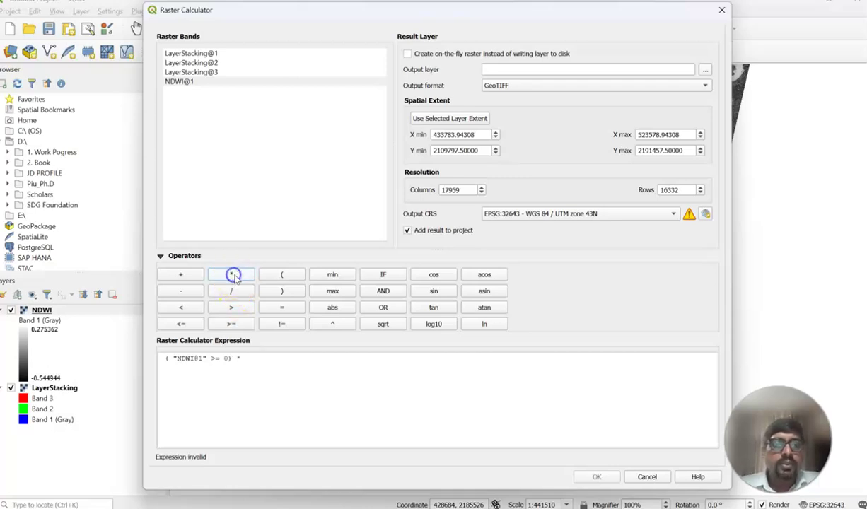
click(265, 357)
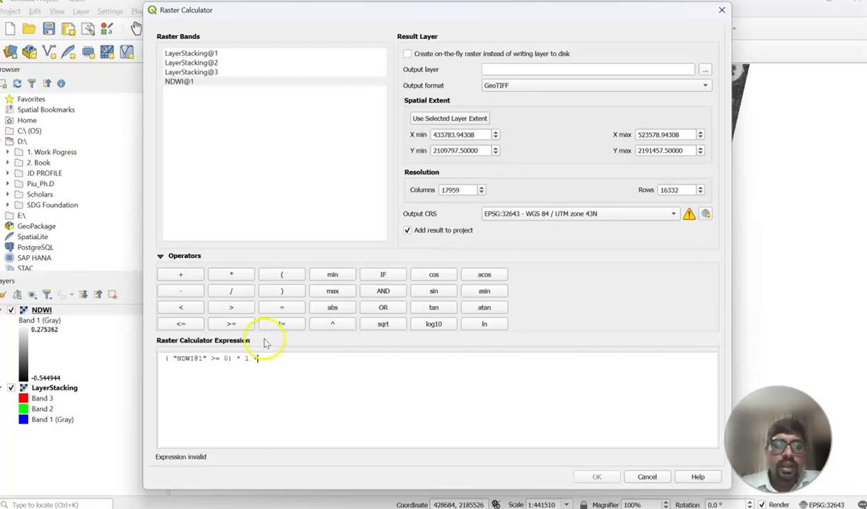
Step: Add the second condition ( "NDWI@1" <= 0.0) * 0 and change the first threshold to 0.0
click(281, 275)
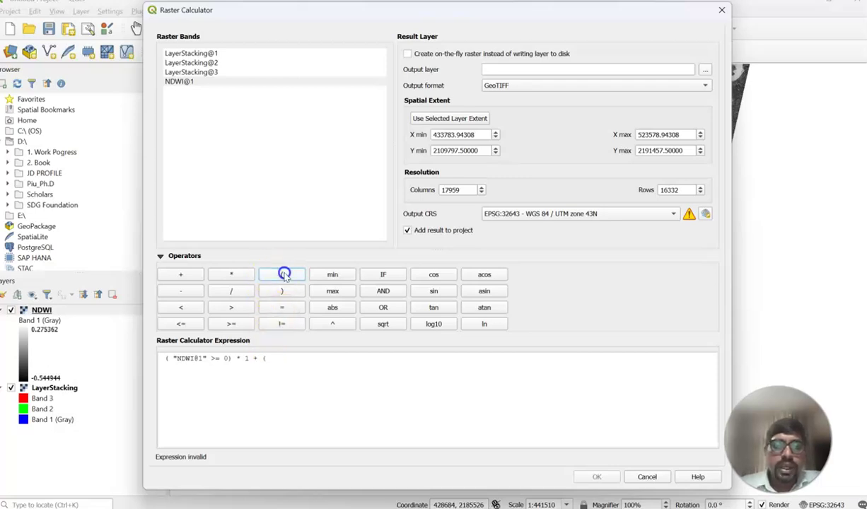
double_click(194, 82)
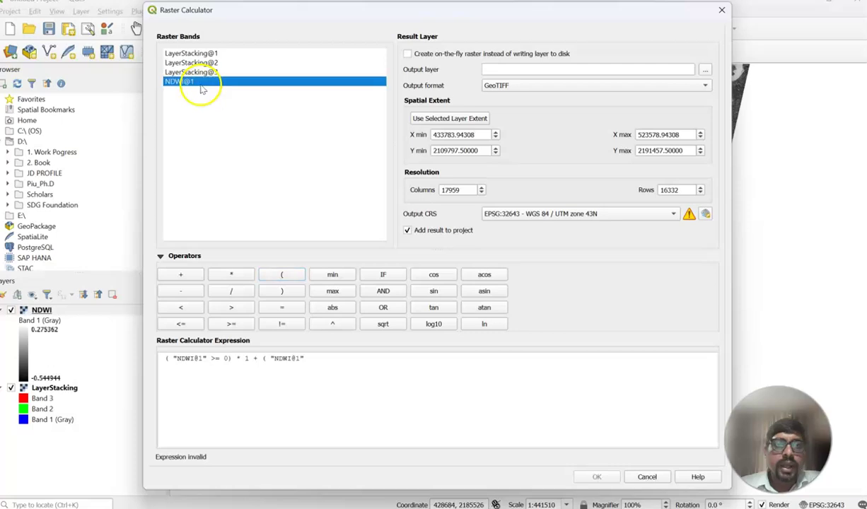
click(183, 325)
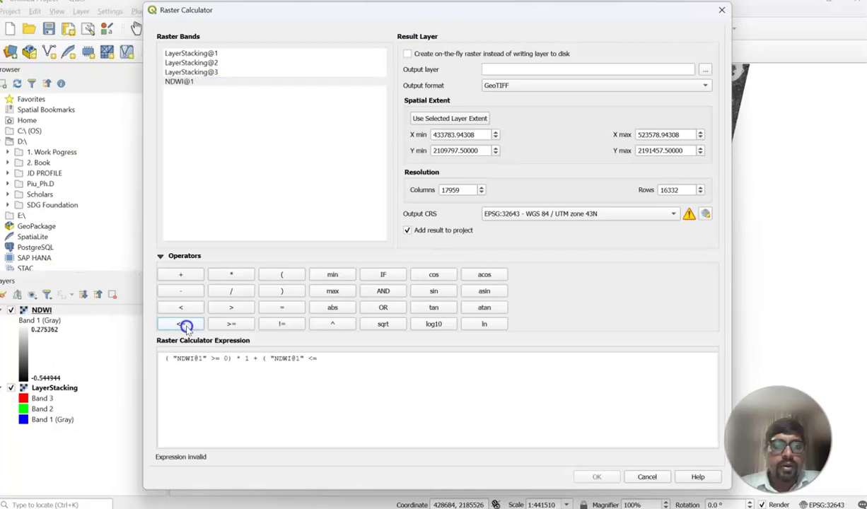
click(182, 324)
click(228, 358)
text())
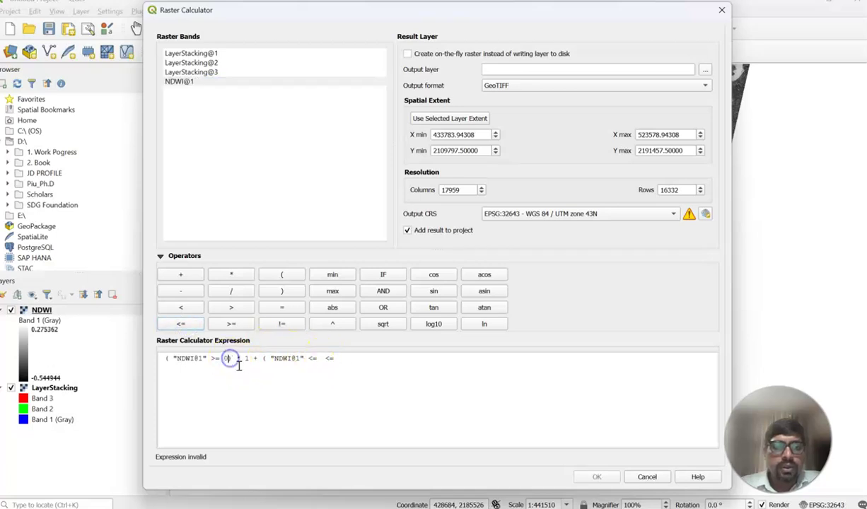
key(Left)
text(.0)
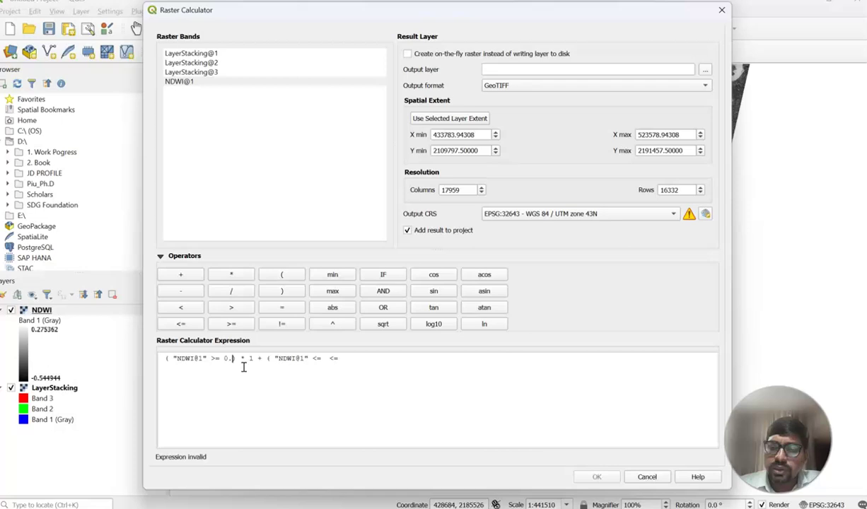
click(351, 361)
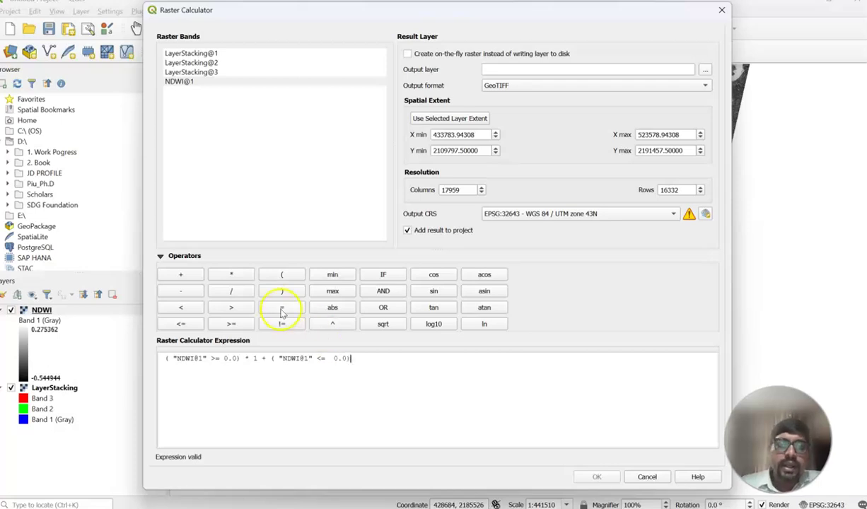
click(232, 274)
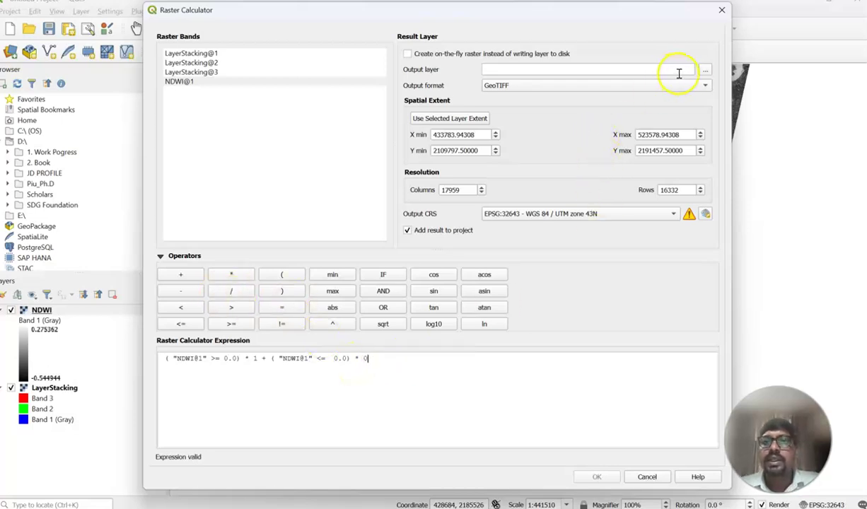
Step: Set the output file to Water_Non+_waterbody in the Water folder
click(705, 70)
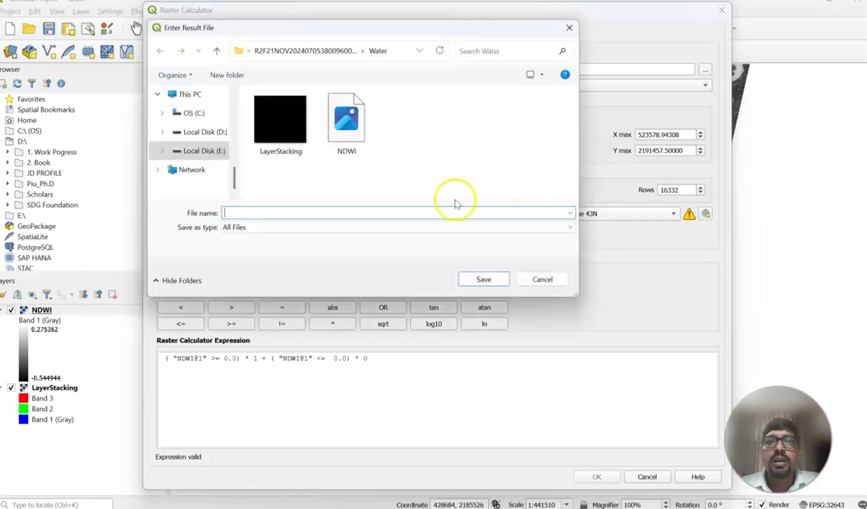
text(Water_Non+_waterbody)
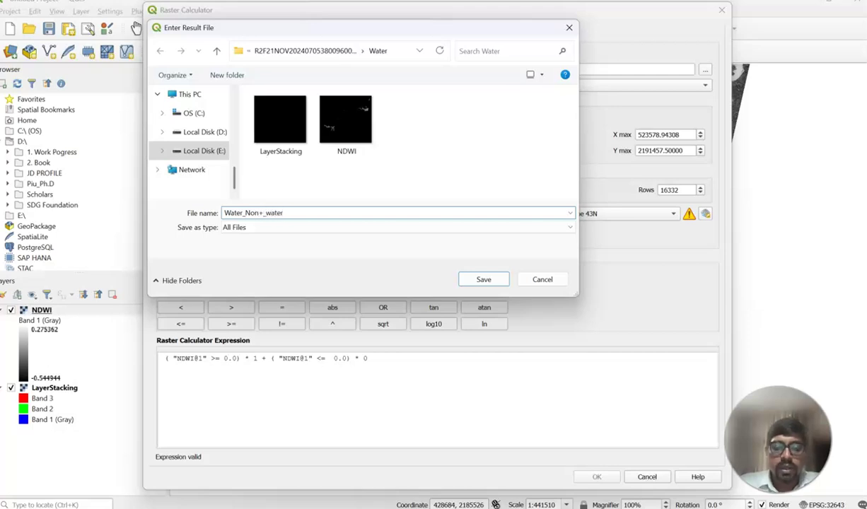
click(484, 278)
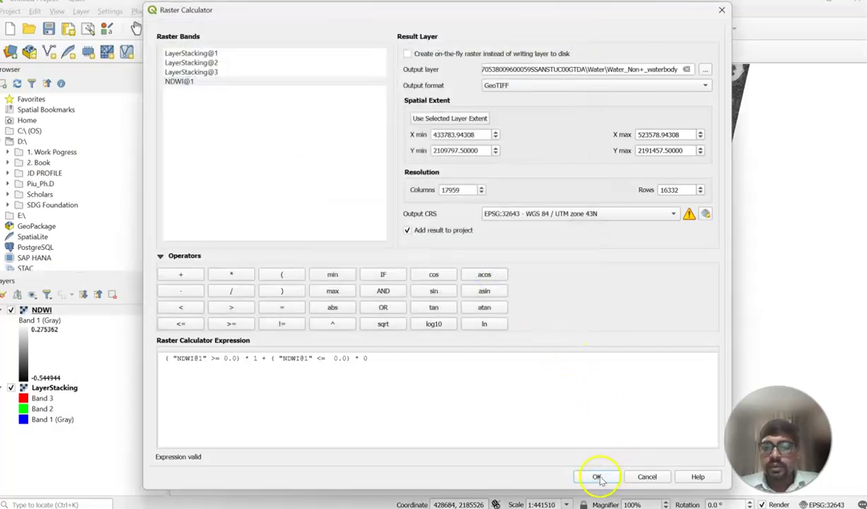
Step: Run the threshold calculation, then identify pixel values on the reservoir (1), land (0) and the river
click(596, 476)
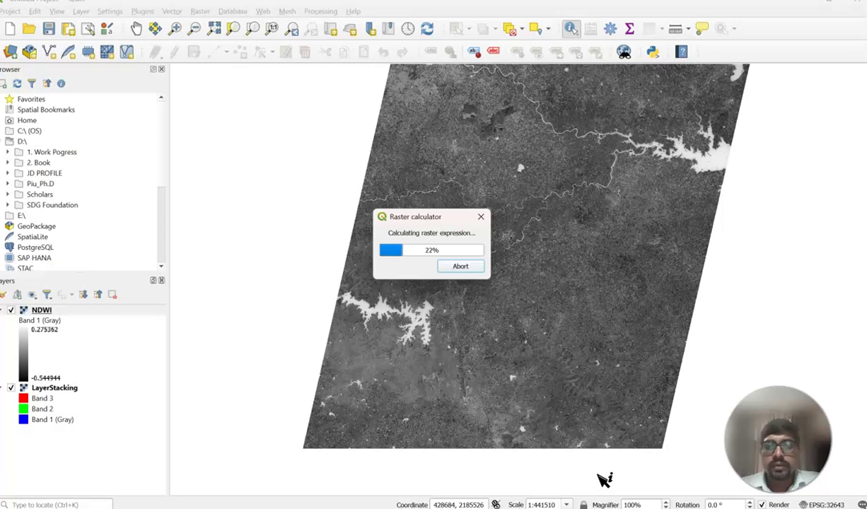
click(592, 484)
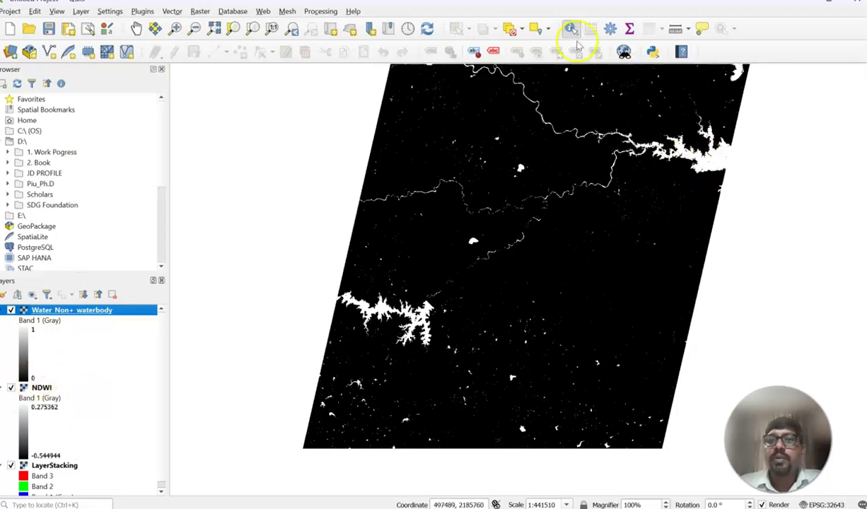
click(709, 159)
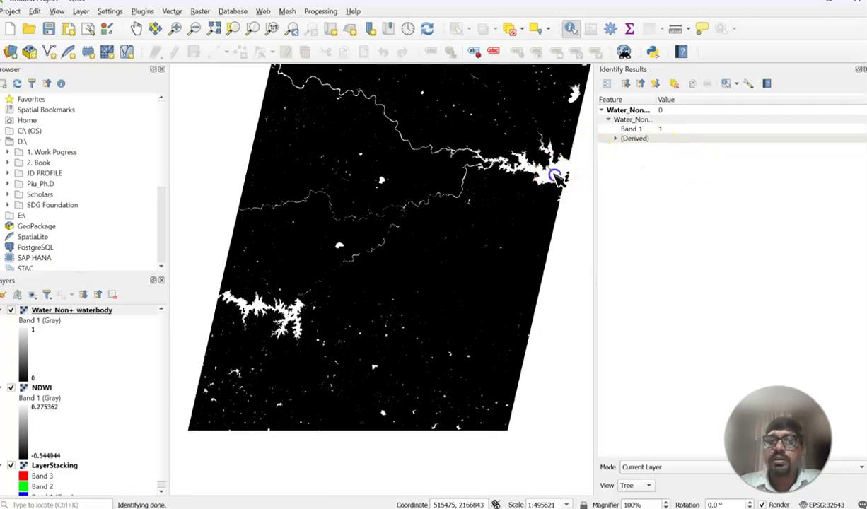
click(535, 233)
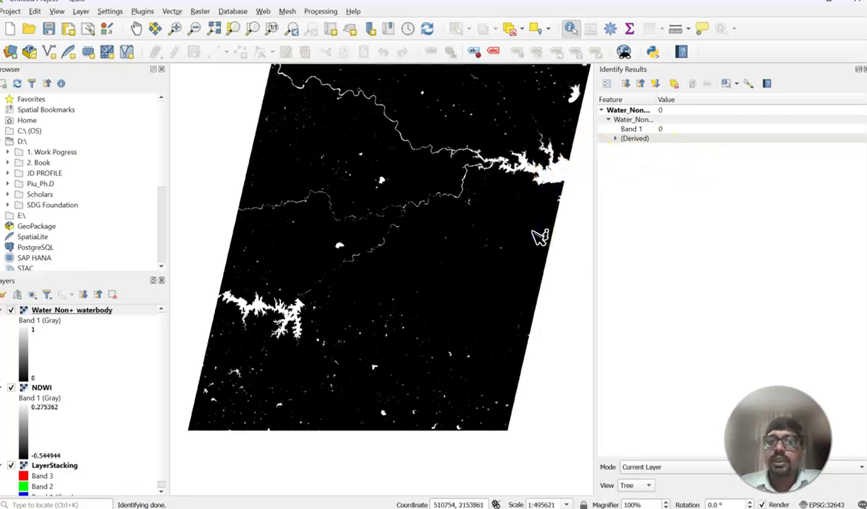
click(552, 185)
click(532, 219)
click(558, 182)
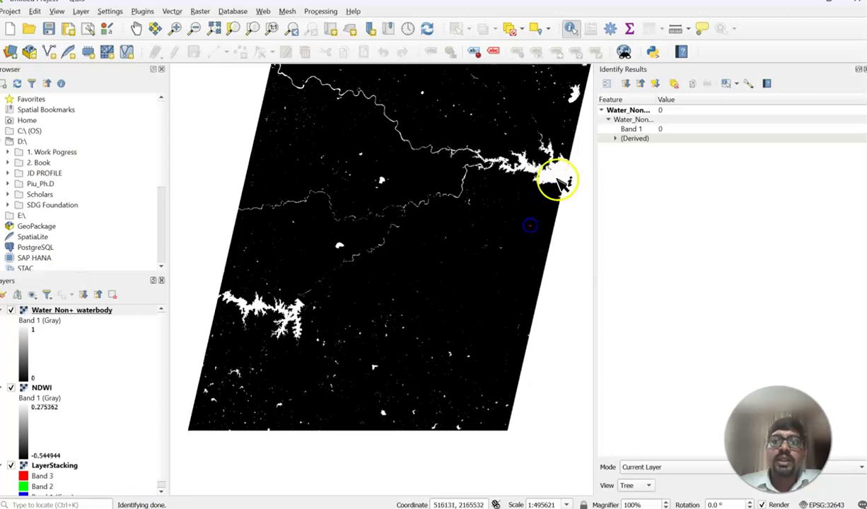
click(540, 222)
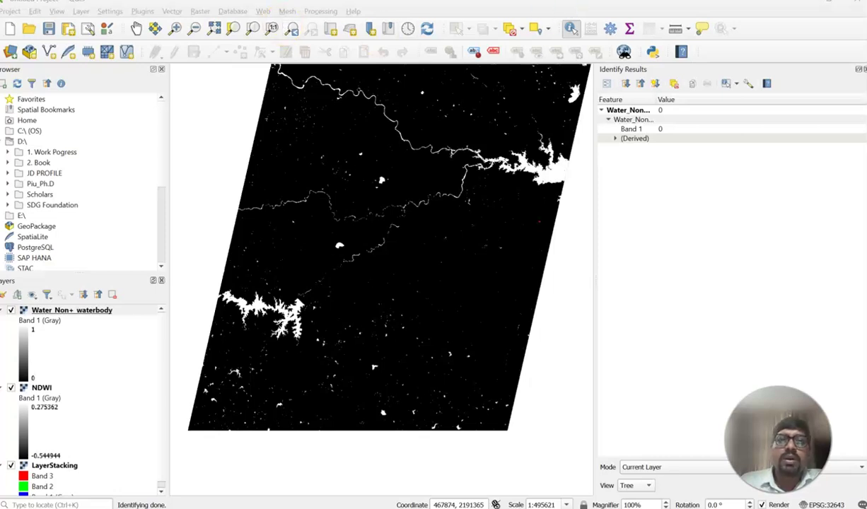
click(410, 128)
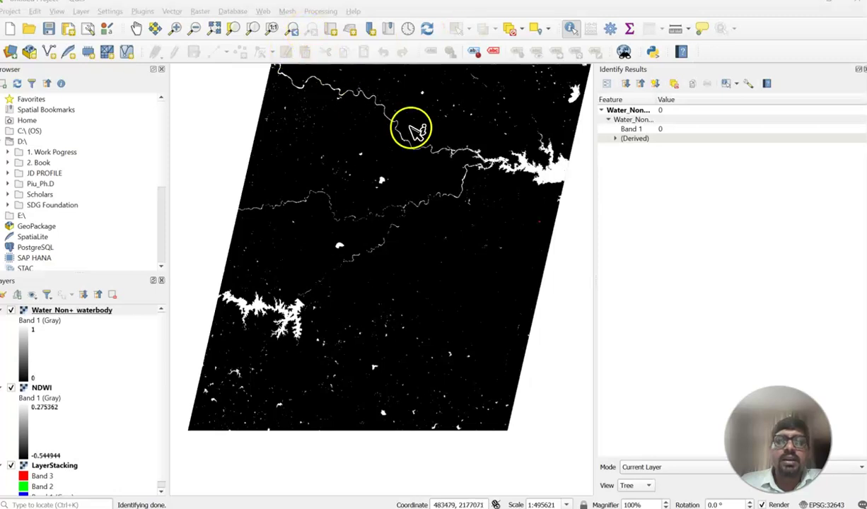
Step: Close the identify results and open Raster layer unique values report from the Processing Toolbox
click(320, 11)
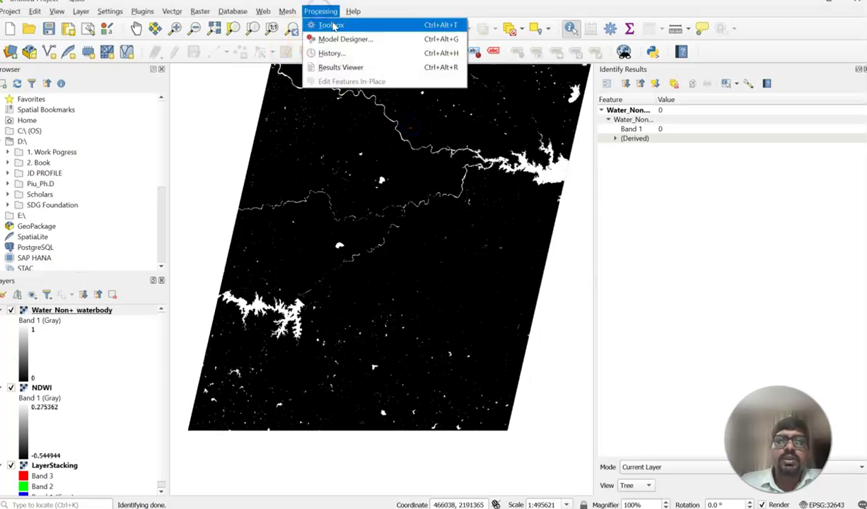
click(333, 25)
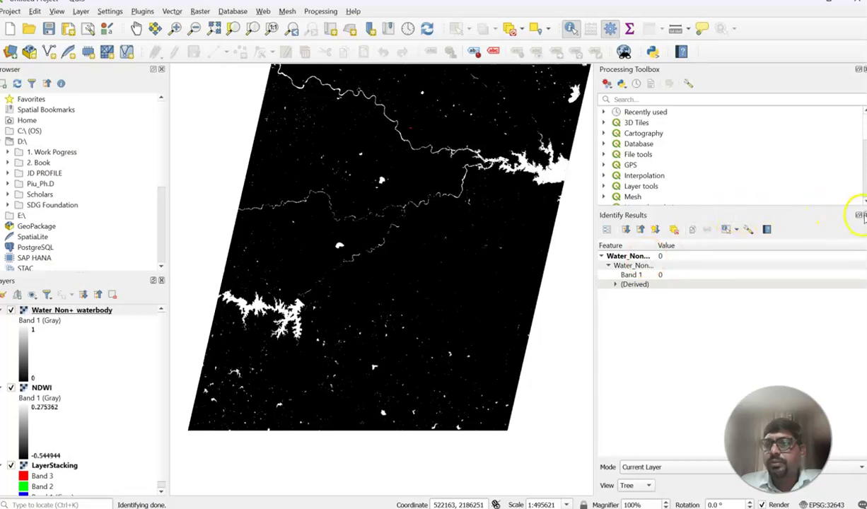
drag(821, 214, 812, 214)
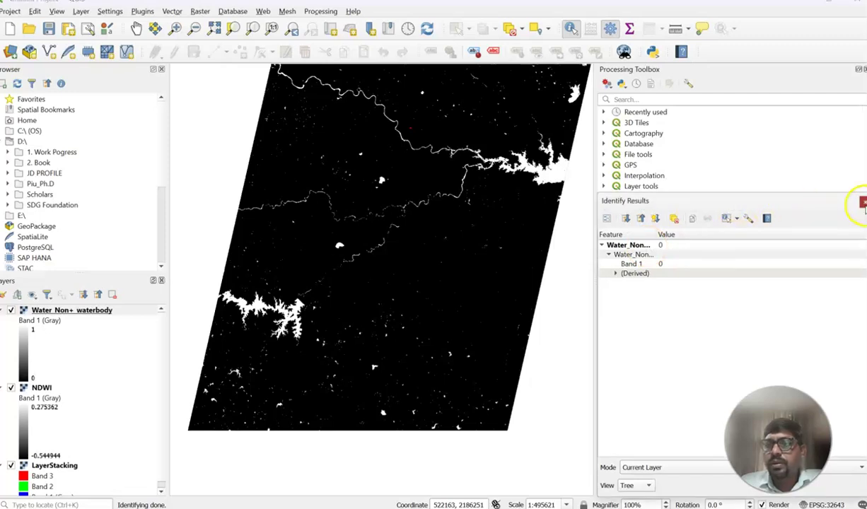
click(860, 201)
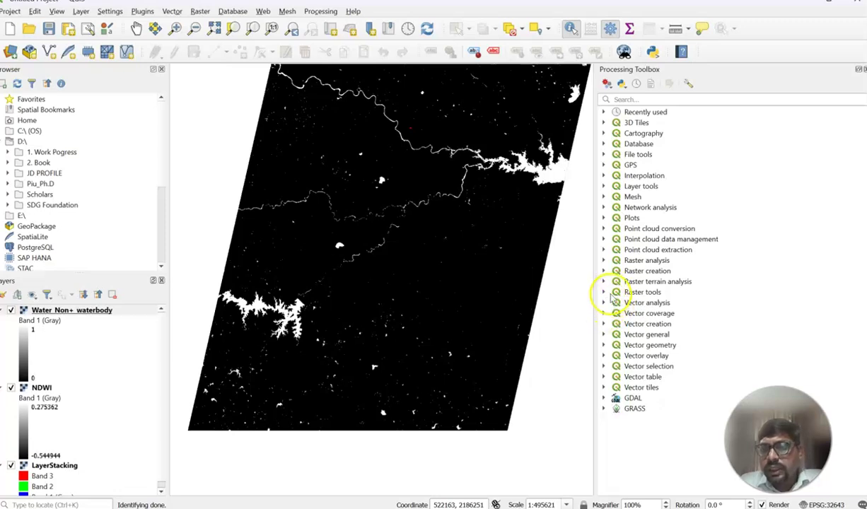
click(604, 261)
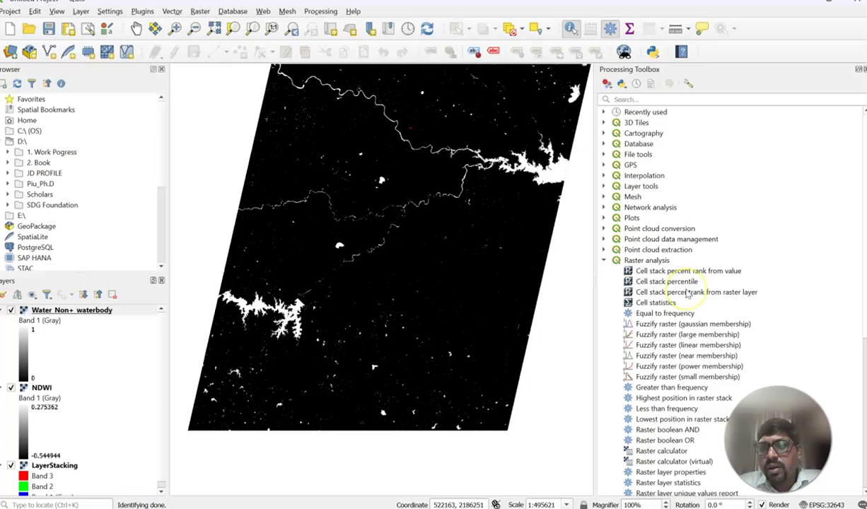
scroll(687, 293, down, 5)
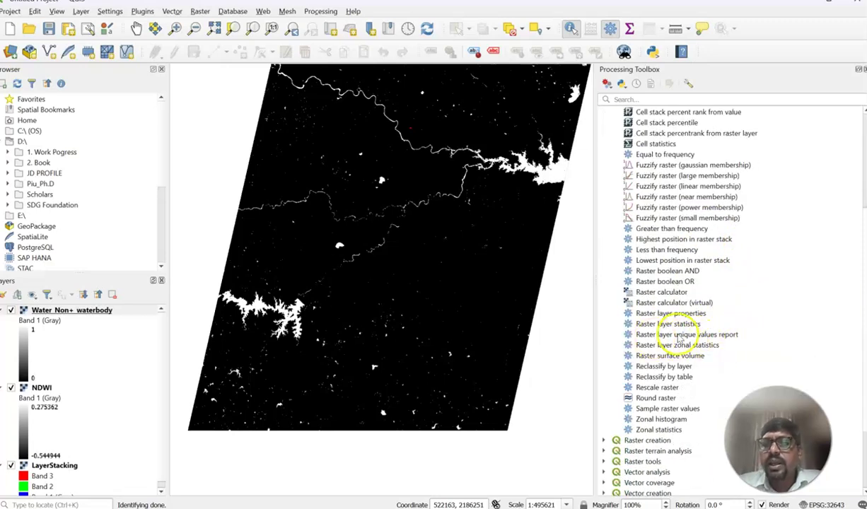
double_click(681, 337)
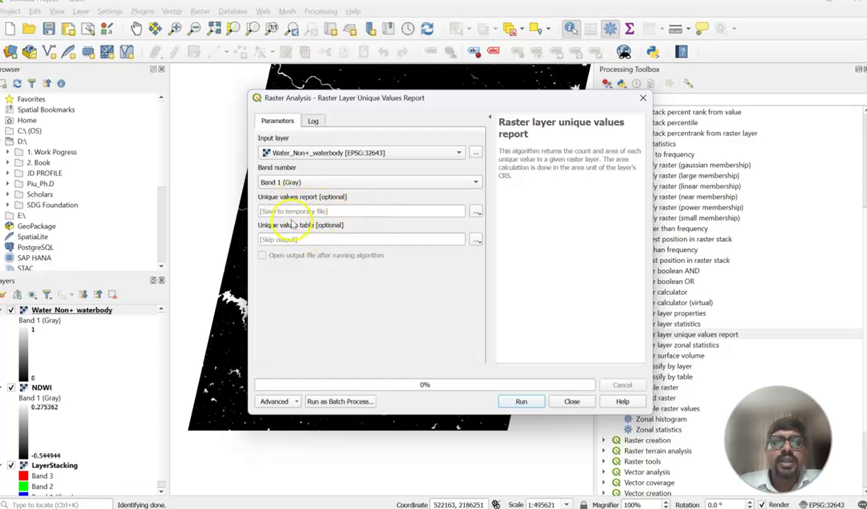
Step: Run the report on Water_Non+_waterbody and open its HTML output showing 6454287 pixels of value 1
click(523, 400)
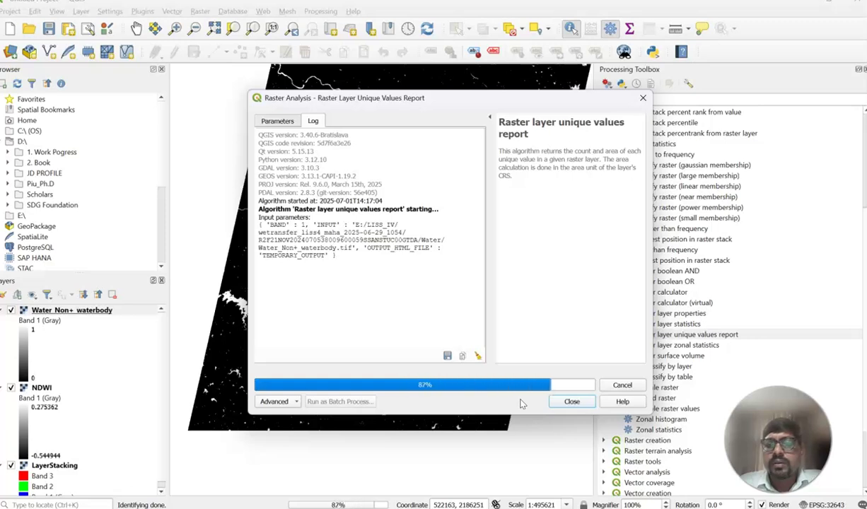
click(568, 402)
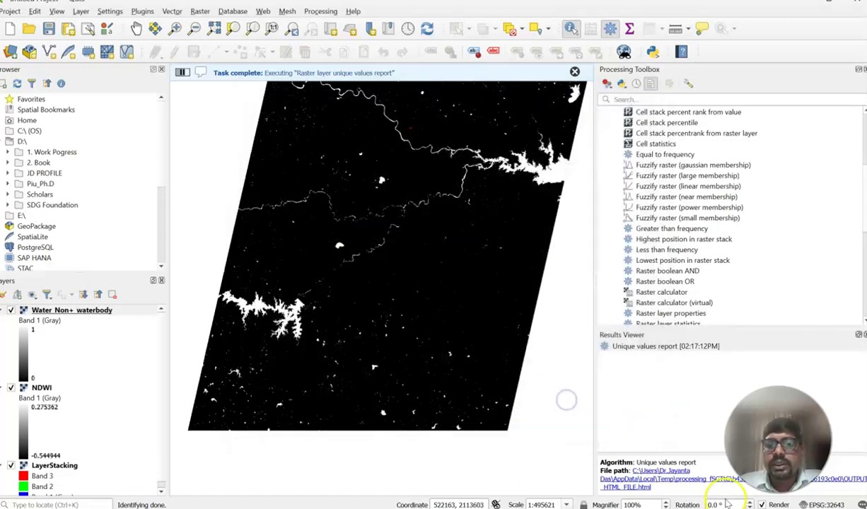
click(676, 479)
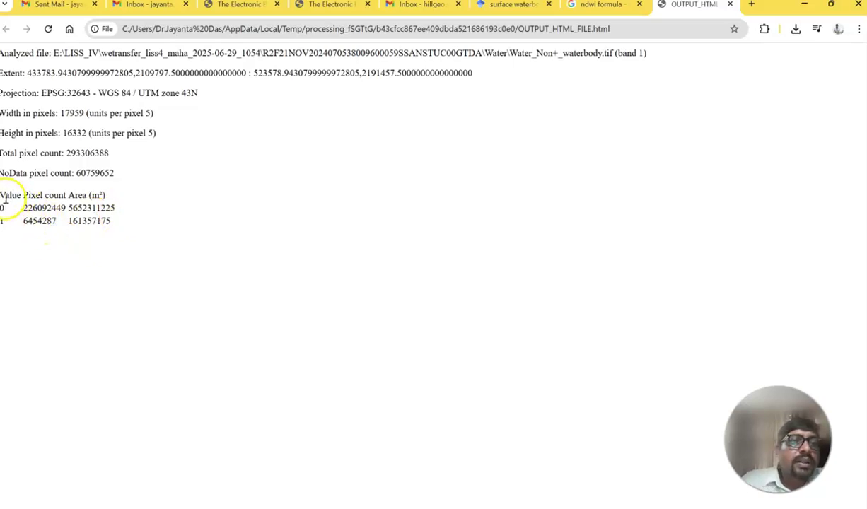
drag(6, 195, 70, 192)
click(52, 200)
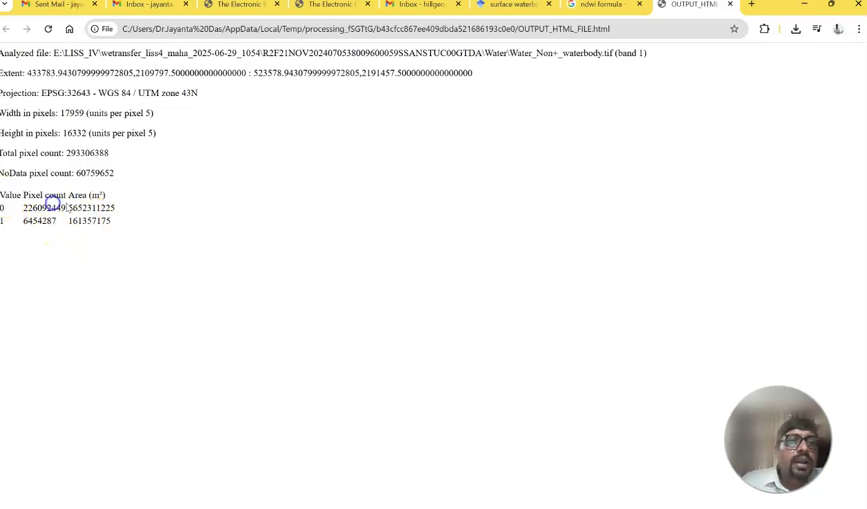
drag(97, 196, 113, 201)
click(113, 203)
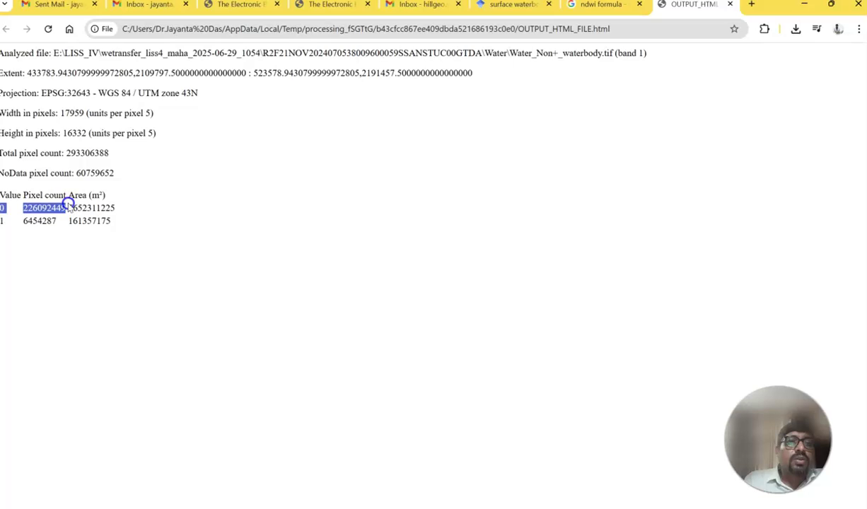
click(5, 223)
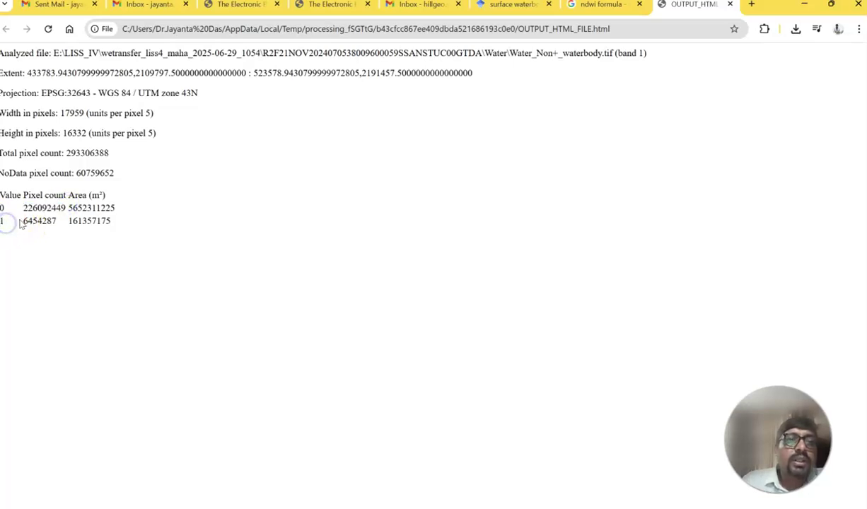
drag(24, 220, 53, 216)
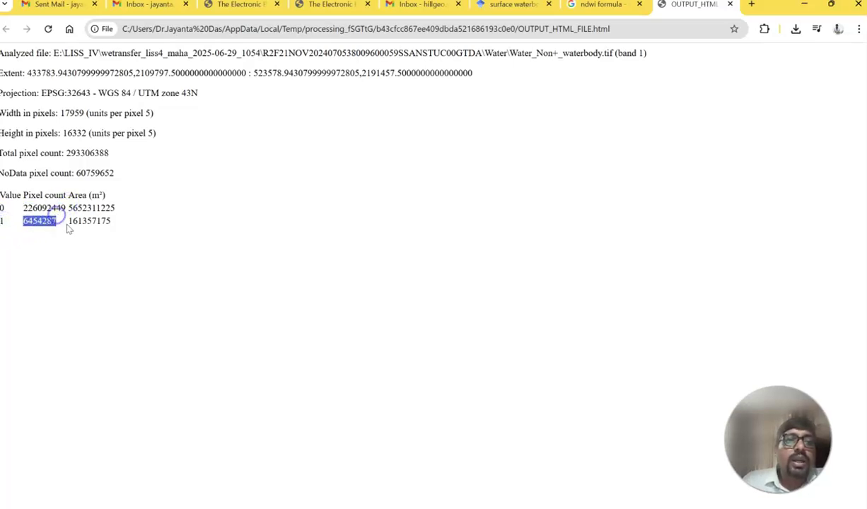
click(64, 223)
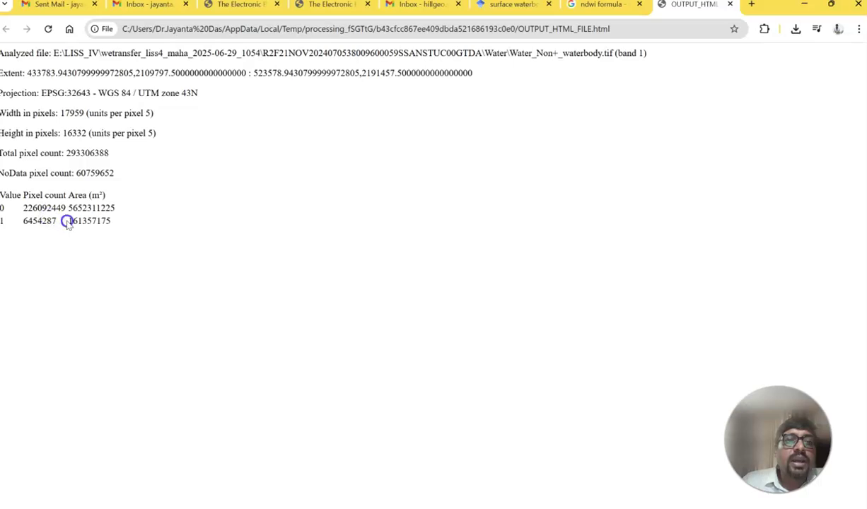
drag(72, 221, 110, 222)
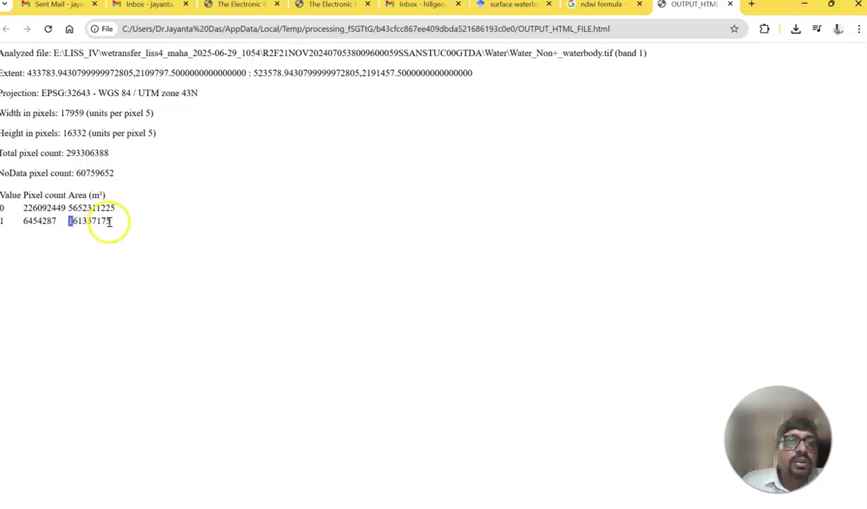
click(111, 221)
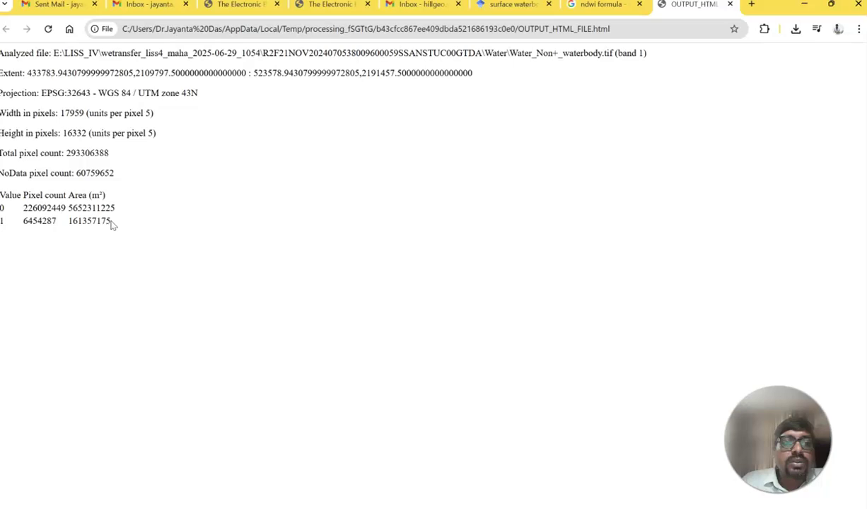
click(108, 221)
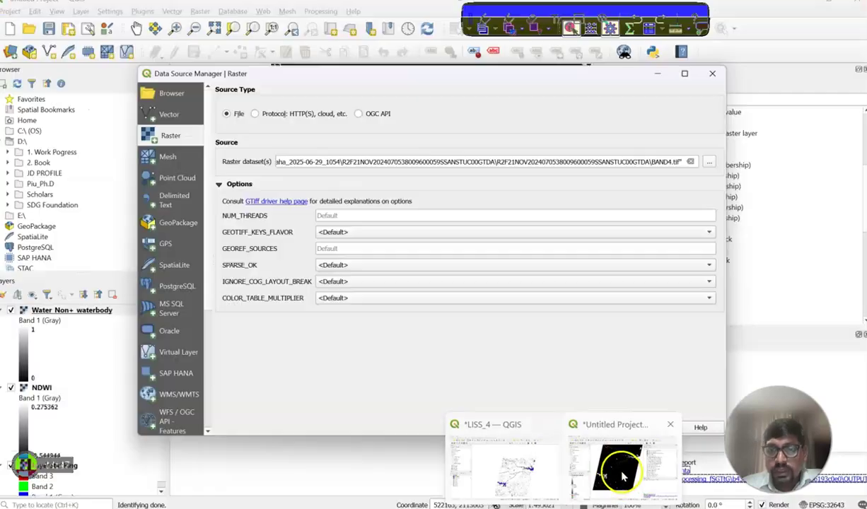
Step: Search the toolbox for 'Raster to pol' and open Polygonize with Water_Non+_waterbody as input
click(623, 461)
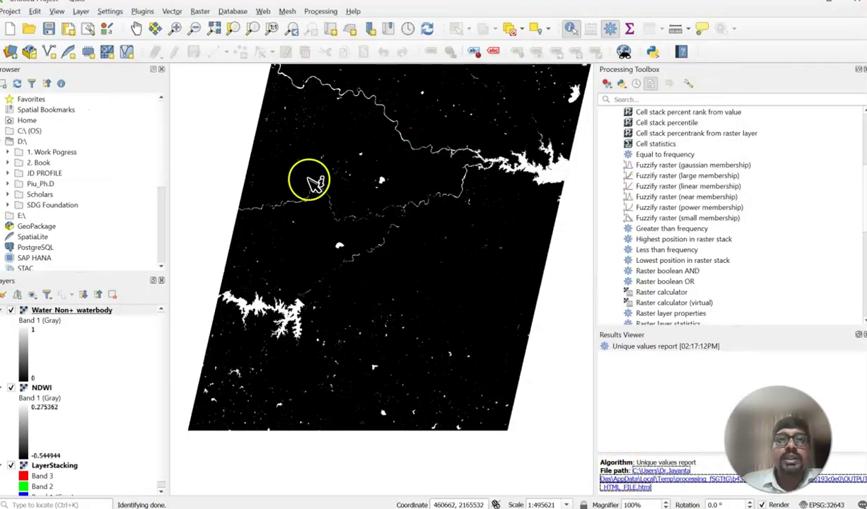
click(625, 100)
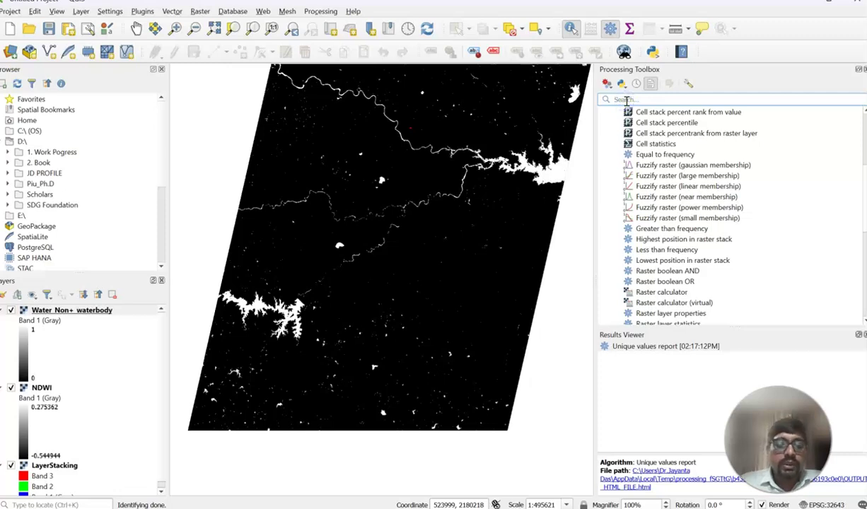
text(Ras)
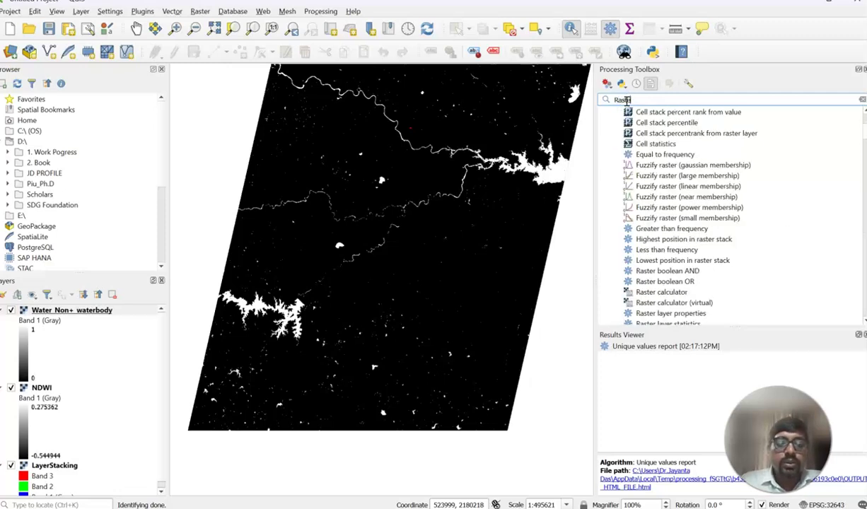
text(ter to)
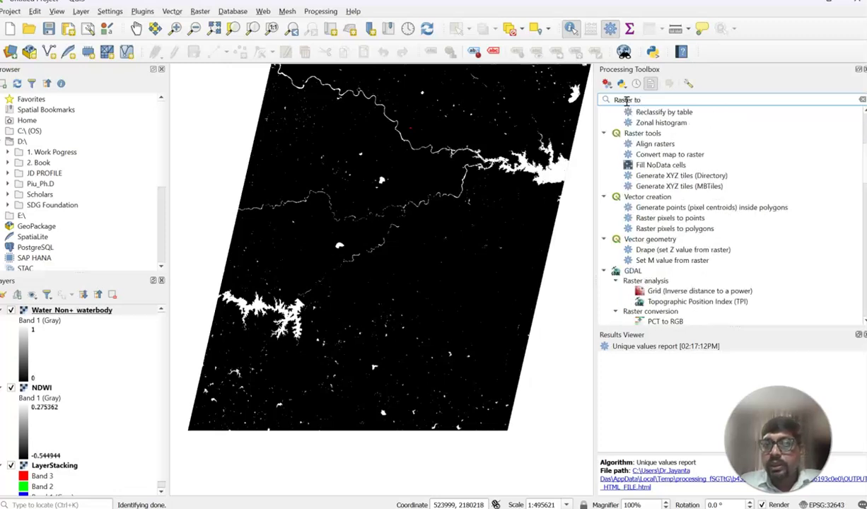
text( pol)
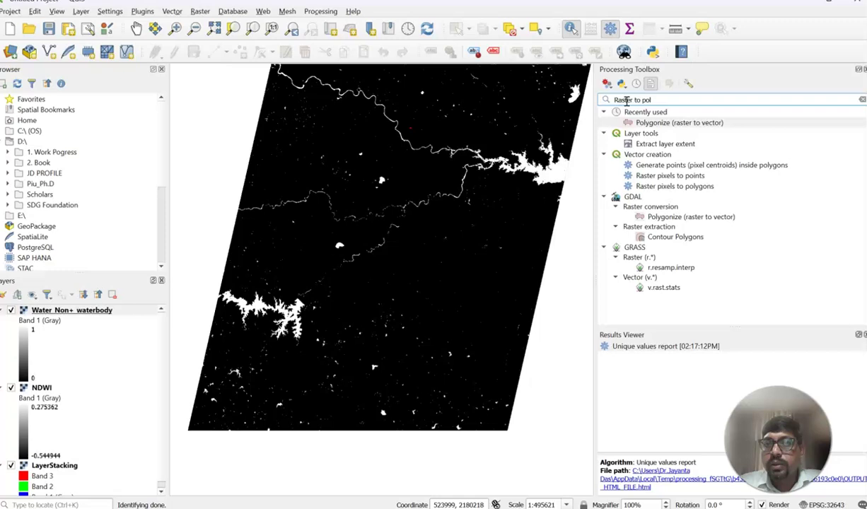
double_click(659, 124)
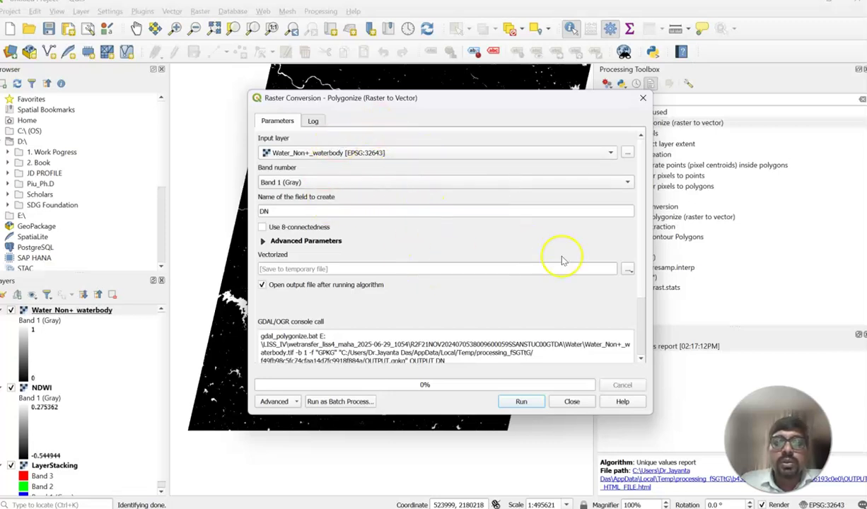
Step: Set the Vectorized output to save to a file named Water_Non_Water
click(628, 270)
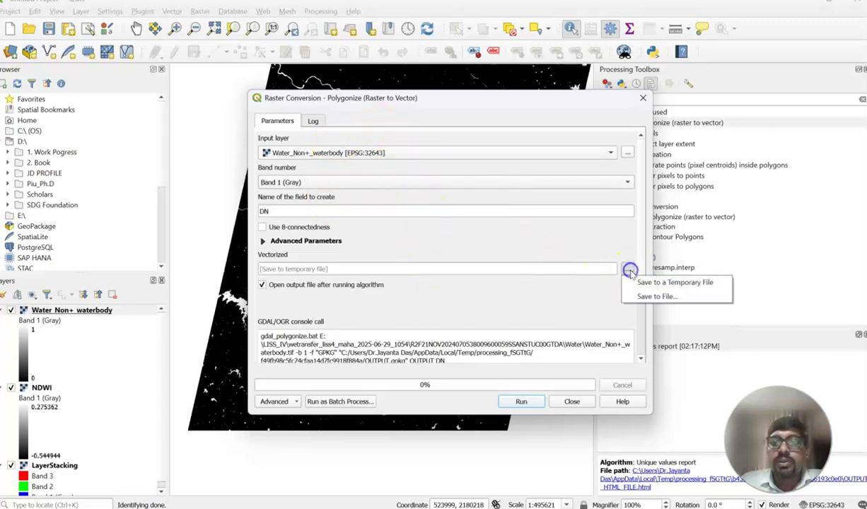
click(656, 297)
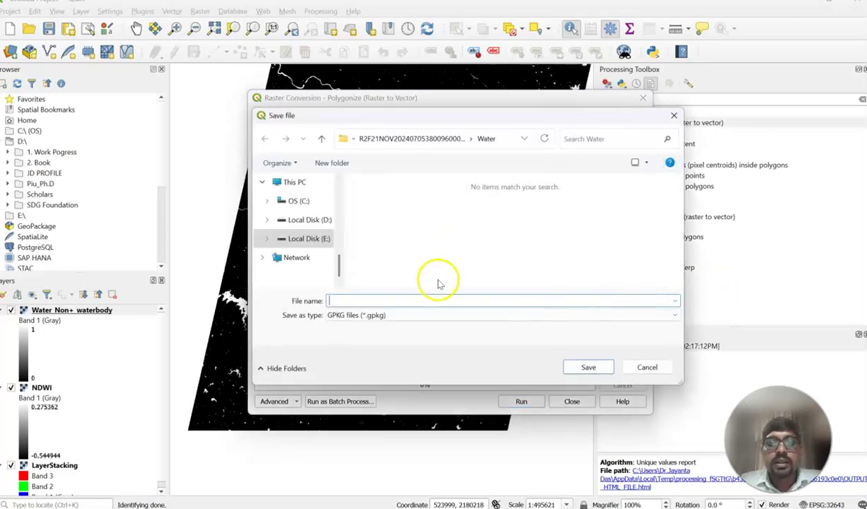
click(647, 366)
click(627, 271)
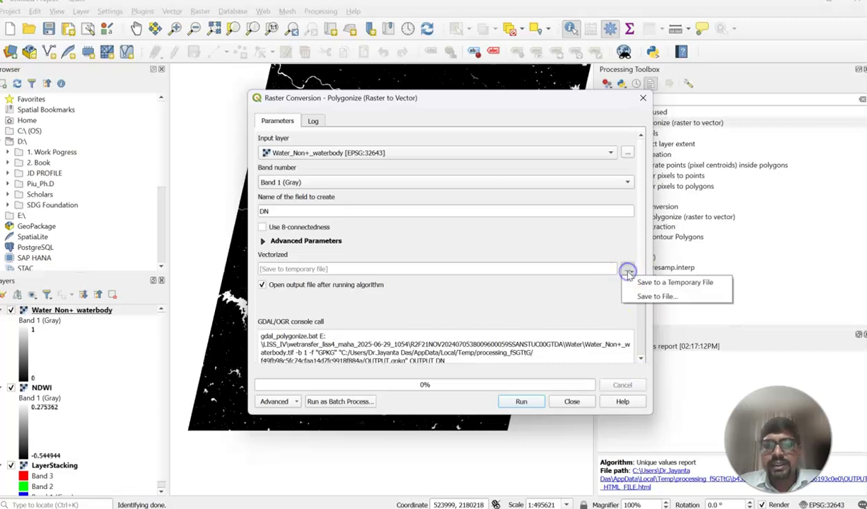
click(641, 295)
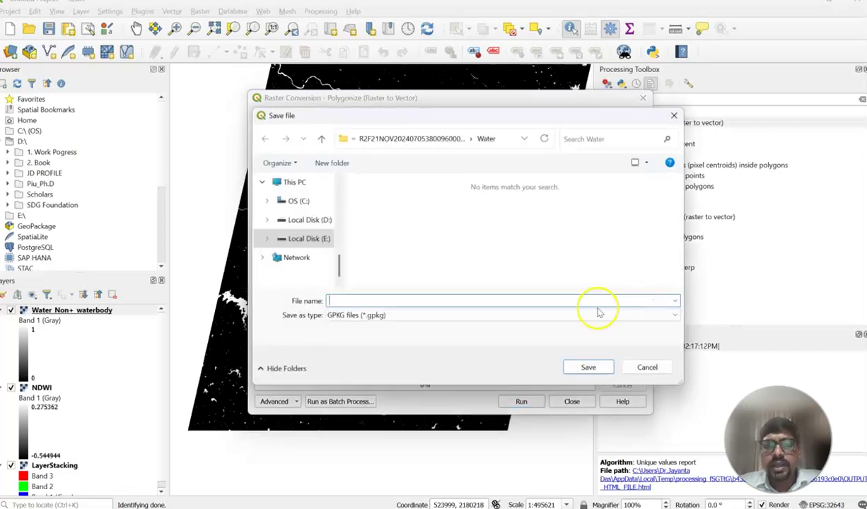
click(437, 315)
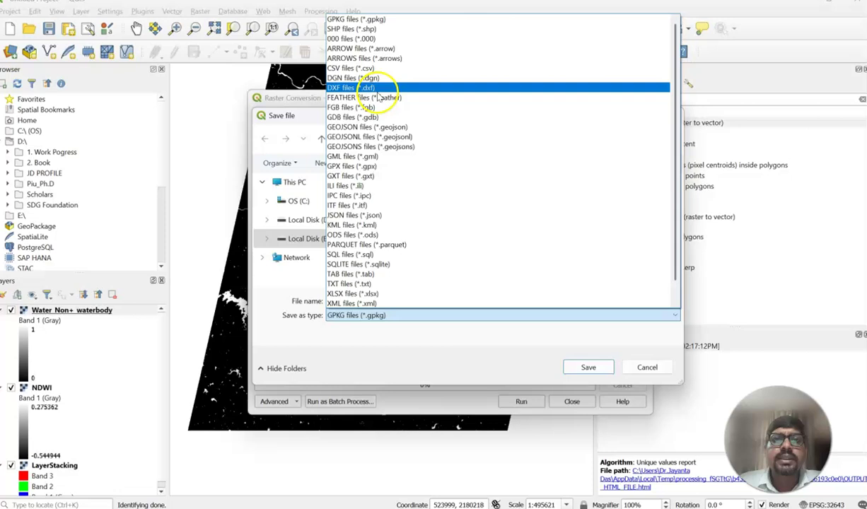
click(355, 20)
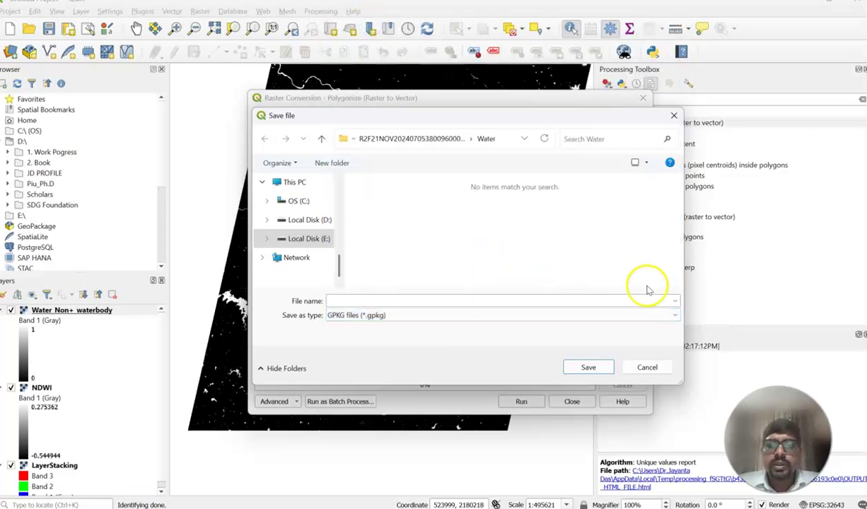
click(438, 300)
text(Water_)
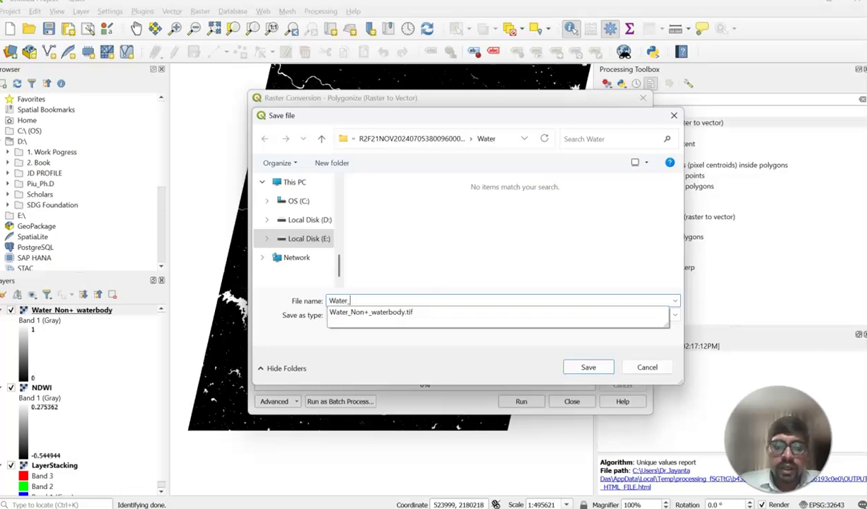
text(Non_Water)
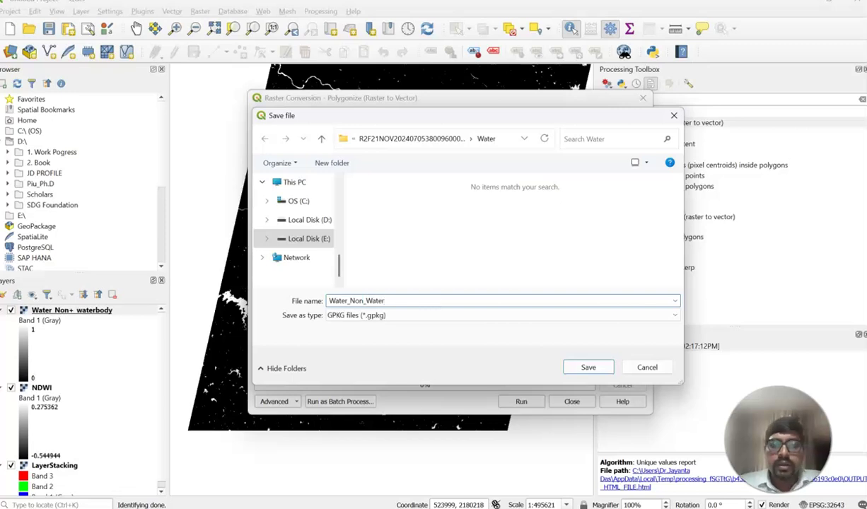
Step: Choose the SHP files format, confirm Water_Non_Water.shp, and run Polygonize
click(480, 318)
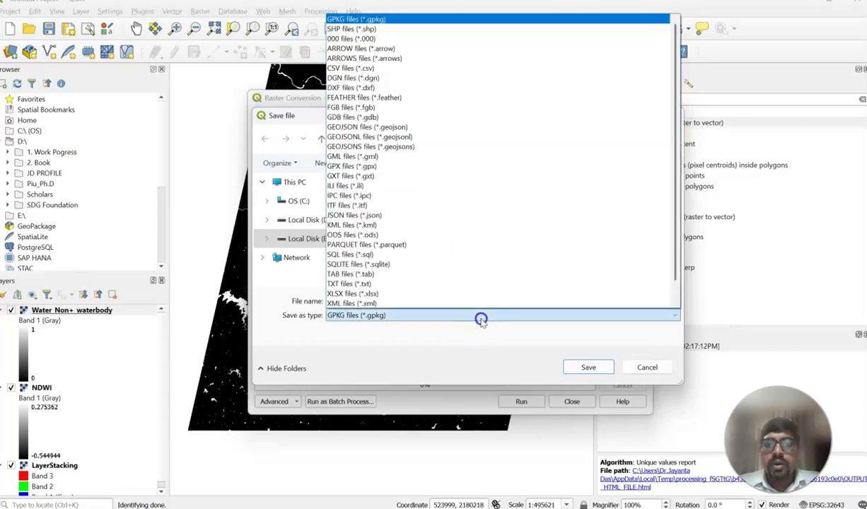
click(354, 29)
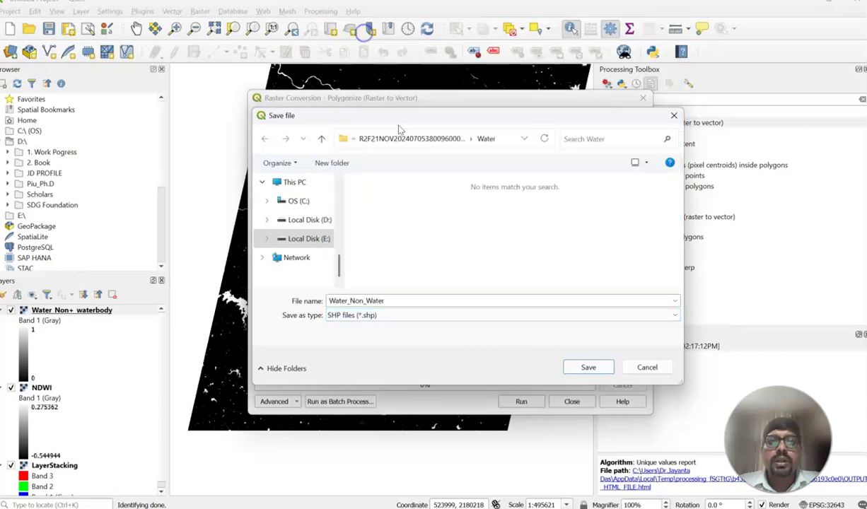
click(587, 368)
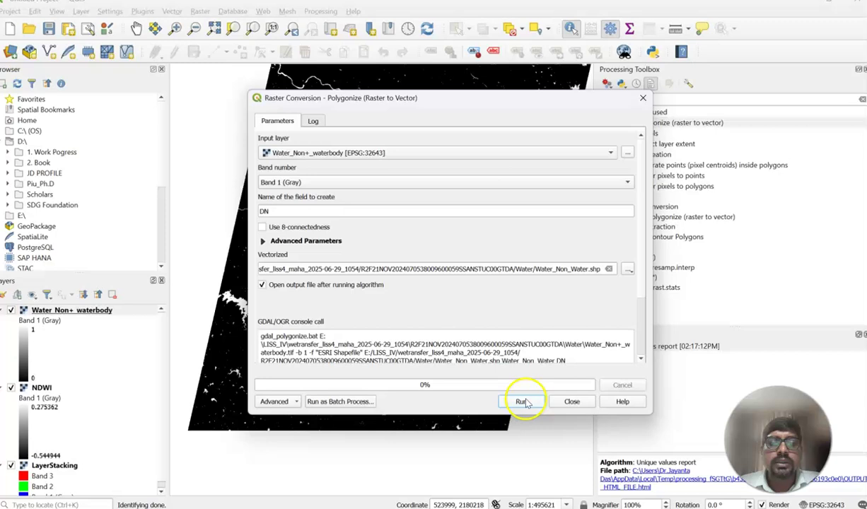
click(521, 402)
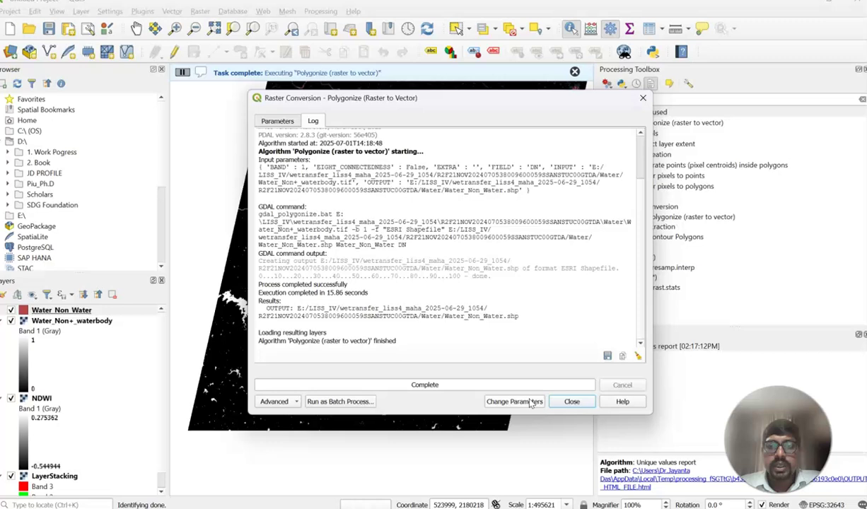
Step: Close the Polygonize tool and open the Water_Non_Water attribute table
click(567, 402)
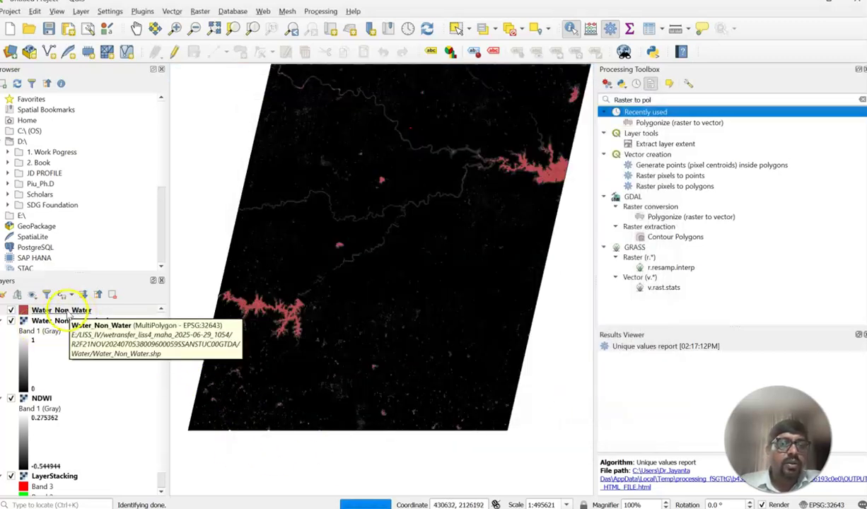
right_click(69, 310)
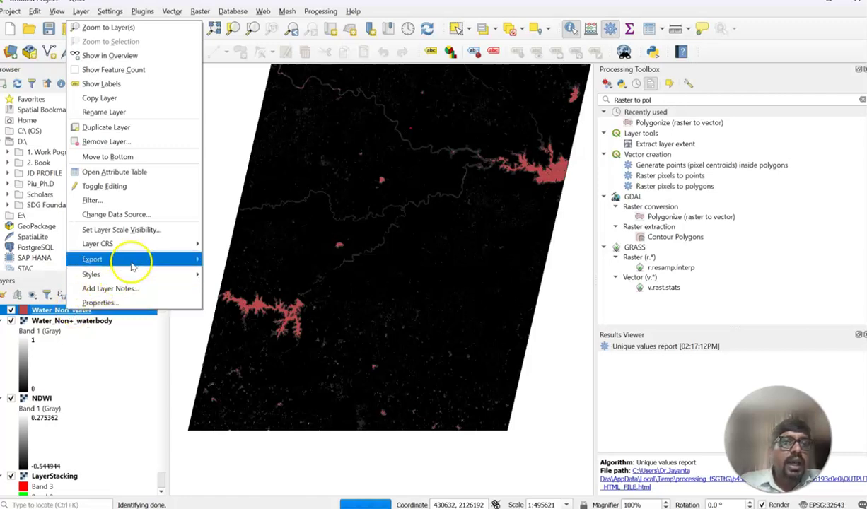
click(144, 179)
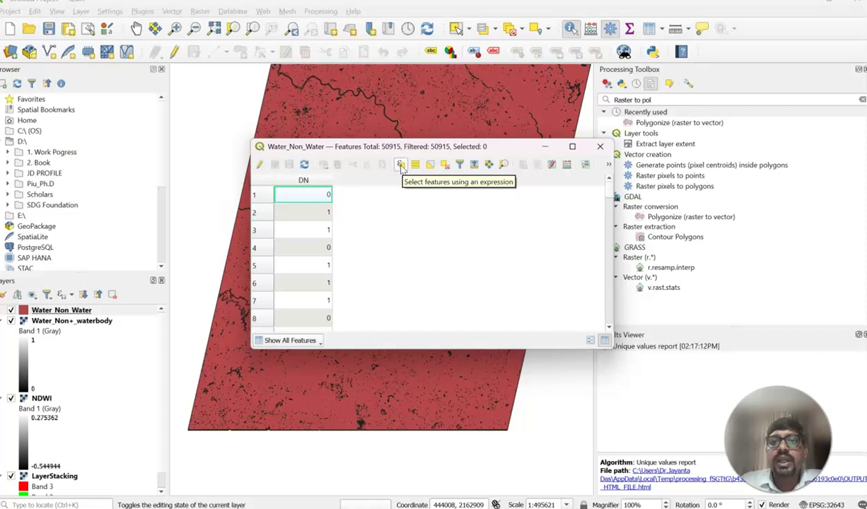
Step: Select the 31675 features matching the expression DN=1, then close the dialog and table
click(400, 165)
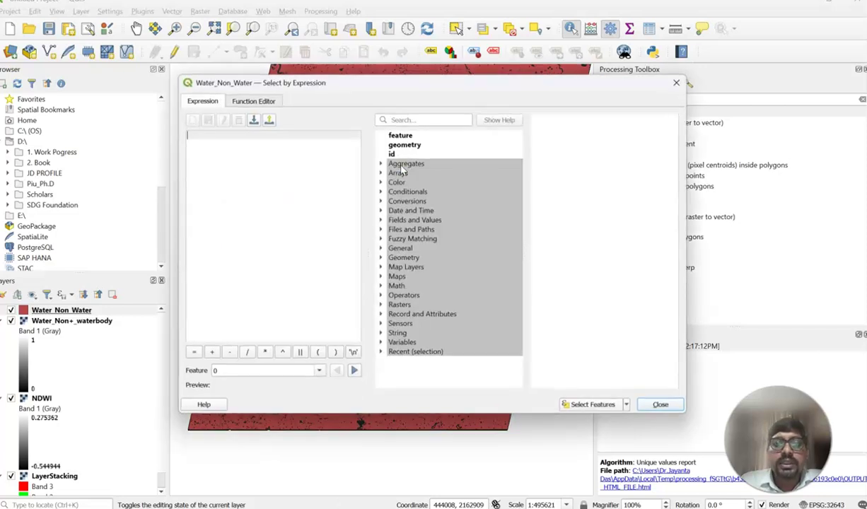
click(222, 145)
text(DN)
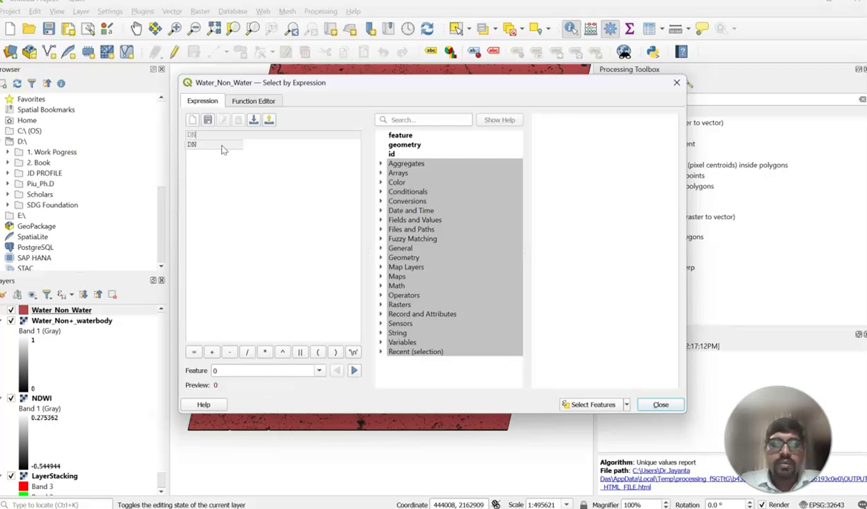
text(=)
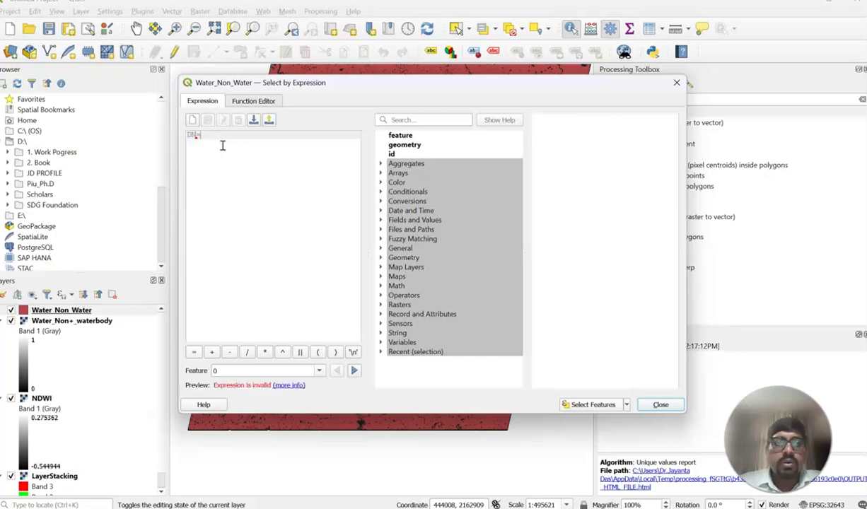
text(1)
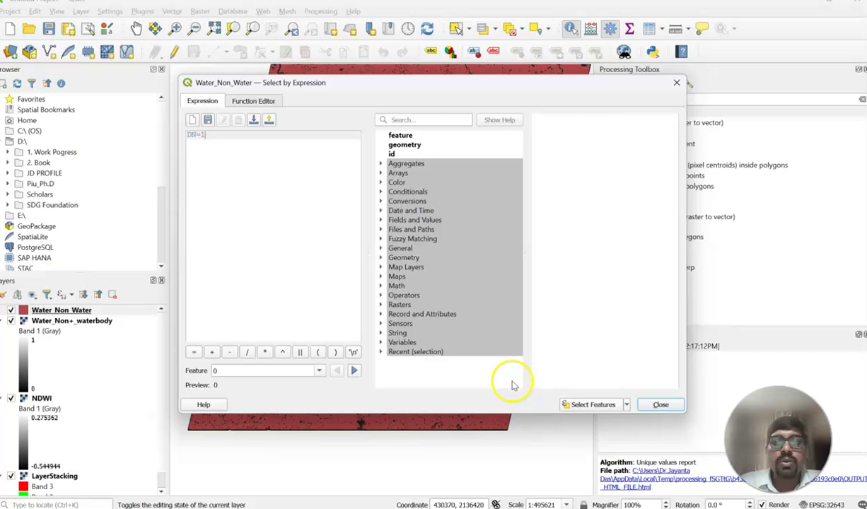
click(591, 408)
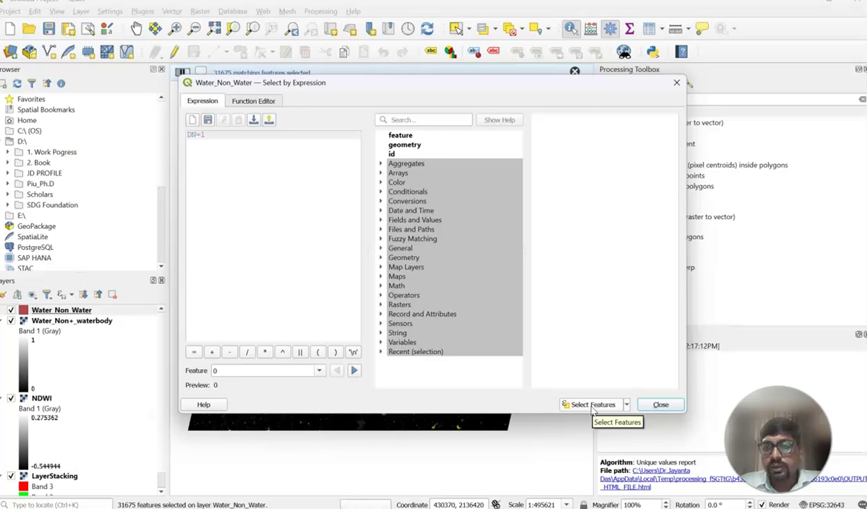
mouse_move(484, 84)
mouse_down()
mouse_move(518, 182)
mouse_move(712, 179)
mouse_move(630, 121)
mouse_move(491, 87)
mouse_up()
click(685, 85)
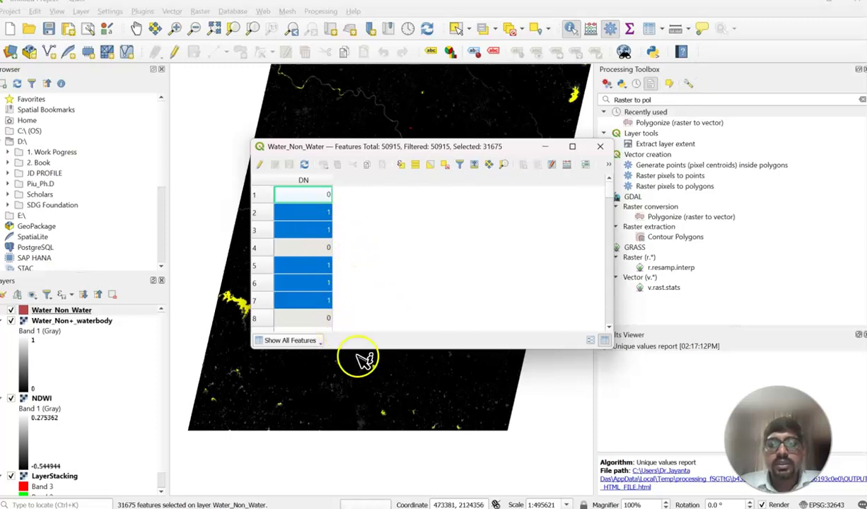
click(599, 148)
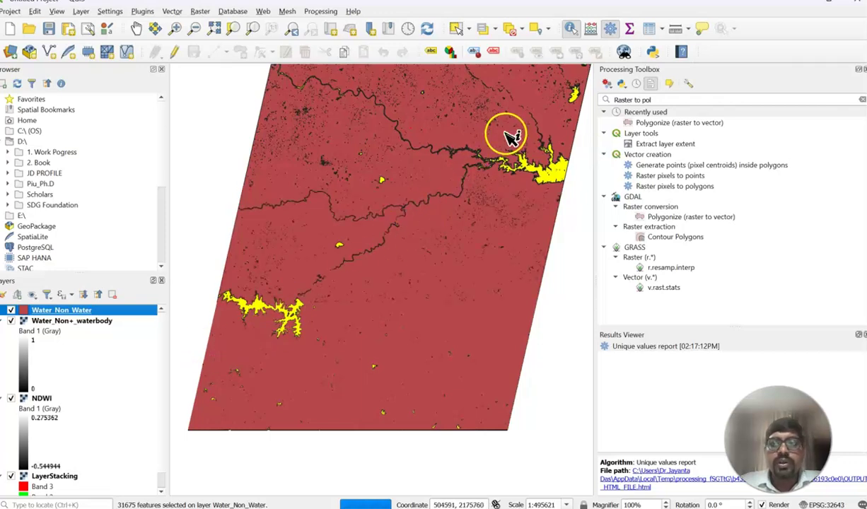
Step: Start exporting the Water_Non_Water layer's selected features only, via Save Selected Features As
click(73, 312)
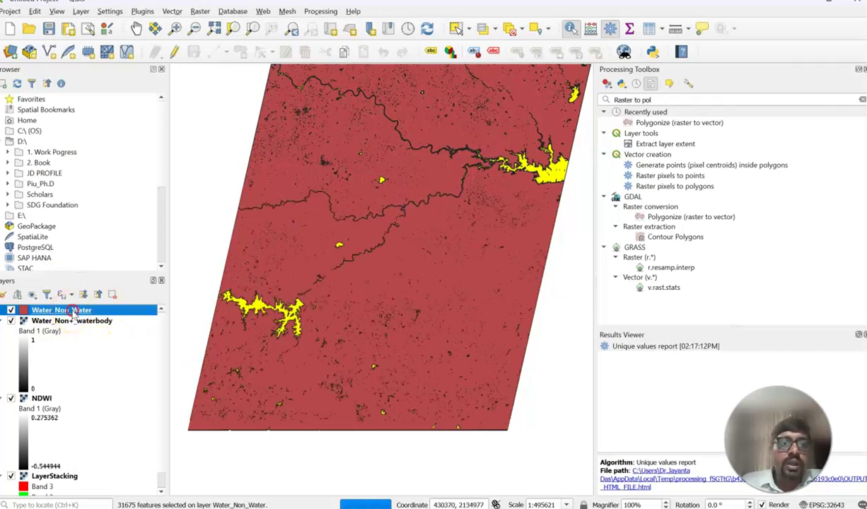
right_click(73, 311)
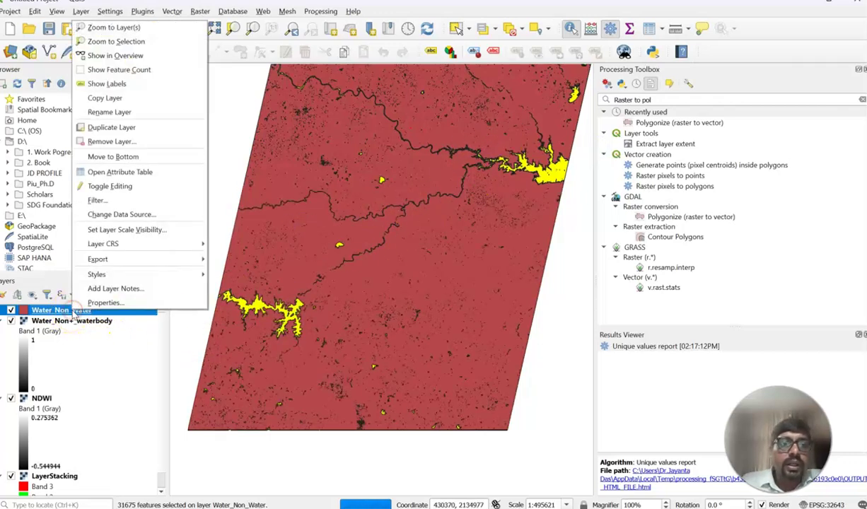
click(126, 259)
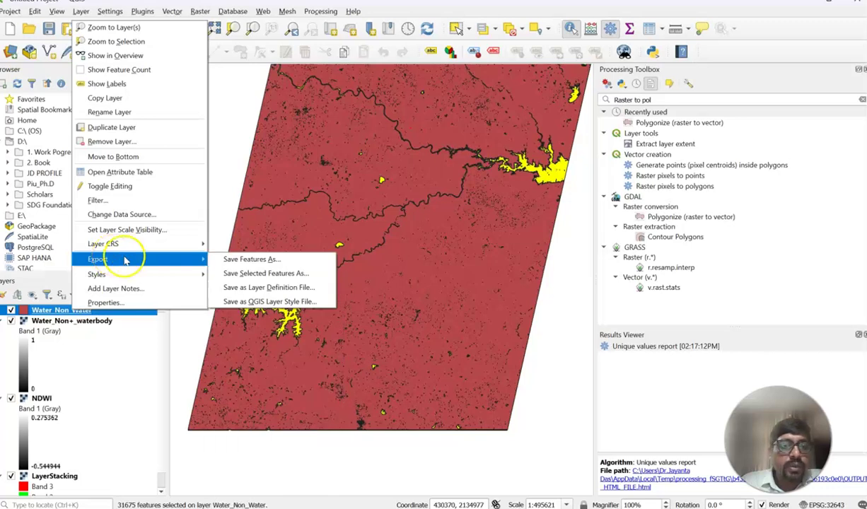
click(276, 274)
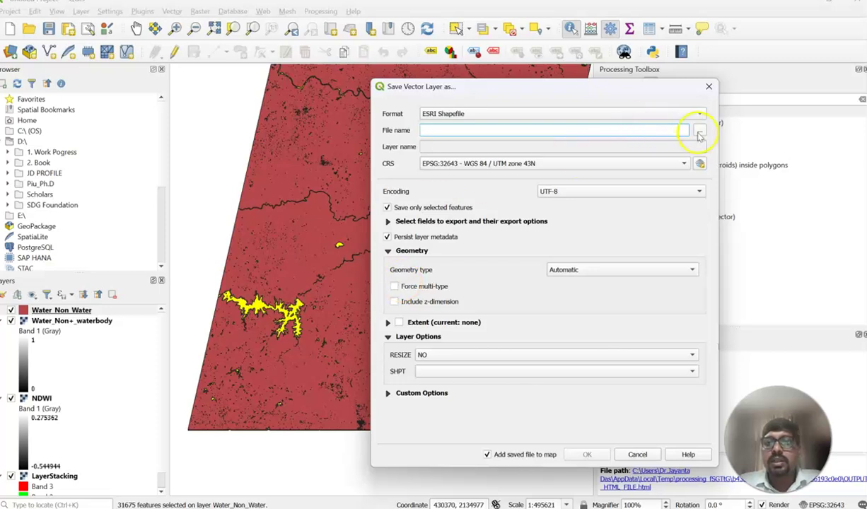
click(698, 132)
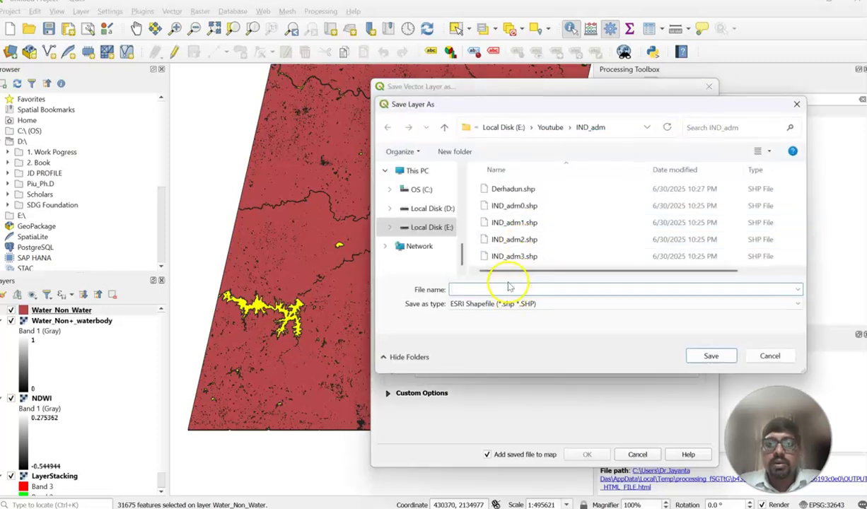
Step: Save the selection as shapefile Waterbody_LIss4 in E:\LISS_IV\wetransfer and add it to the map
click(427, 226)
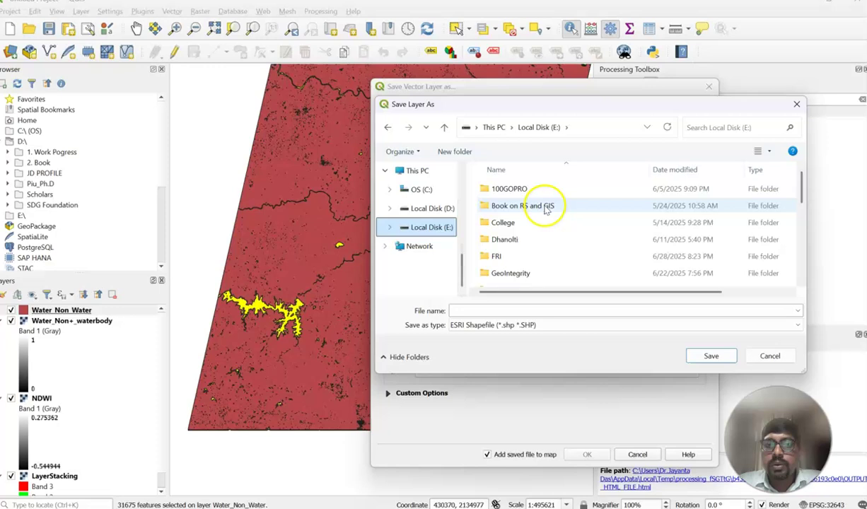
scroll(539, 226, down, 6)
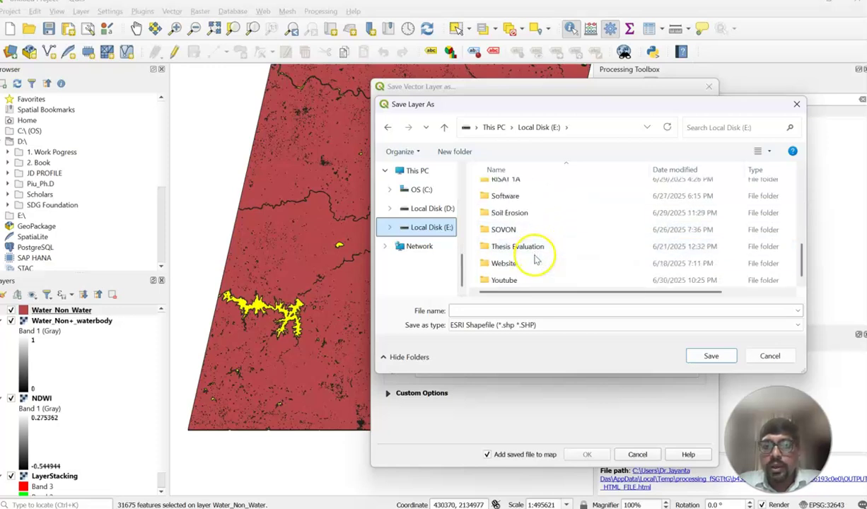
scroll(536, 244, up, 2)
scroll(537, 241, up, 1)
double_click(523, 222)
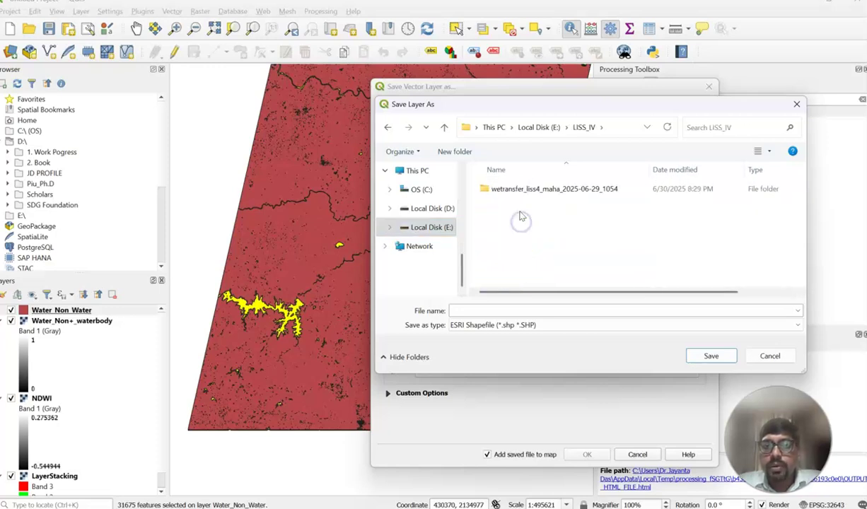
double_click(518, 189)
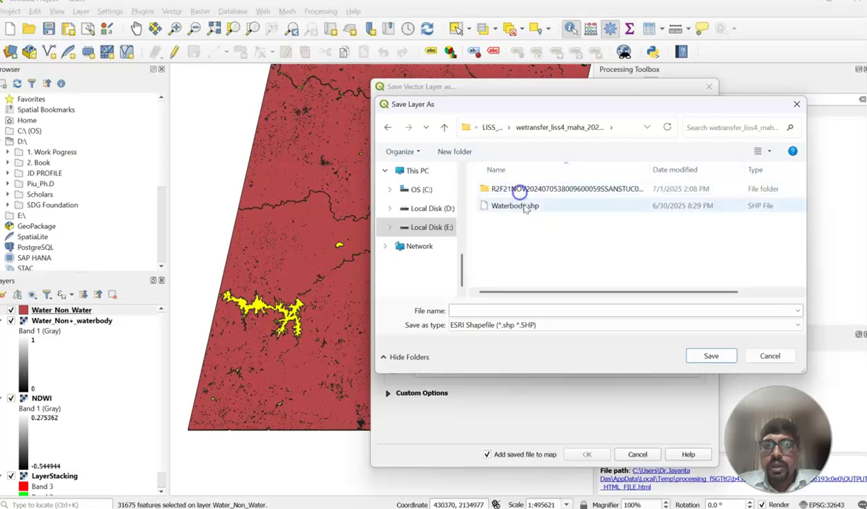
click(493, 311)
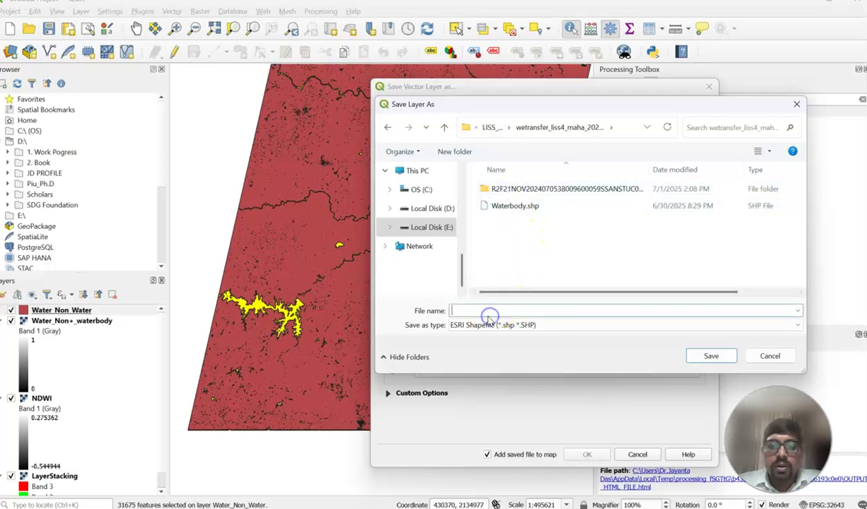
text(Waterbody)
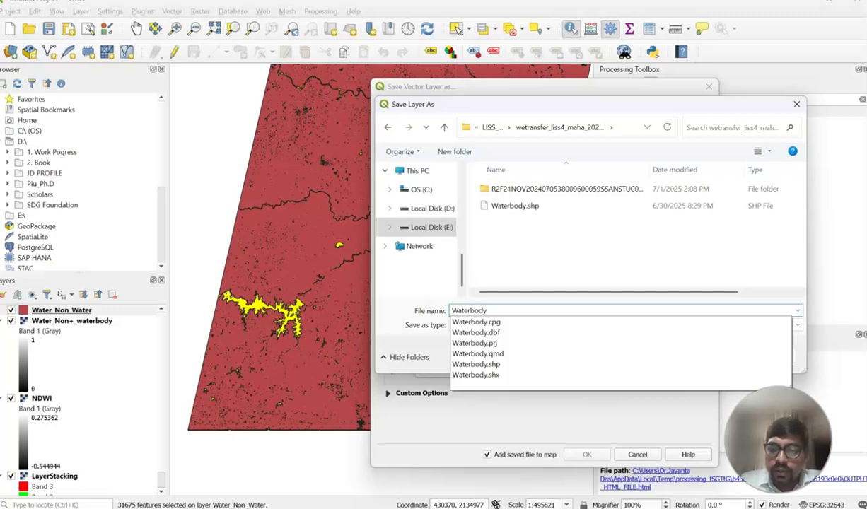
text(_LIss4)
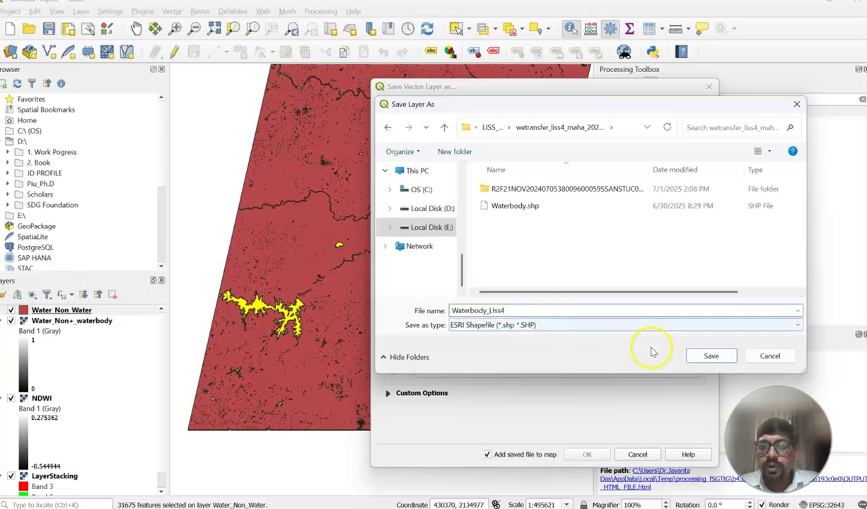
click(707, 355)
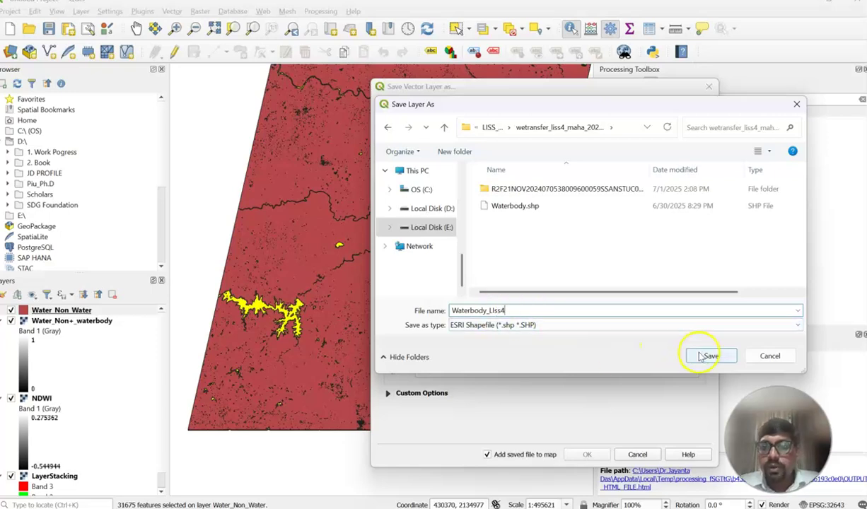
click(597, 453)
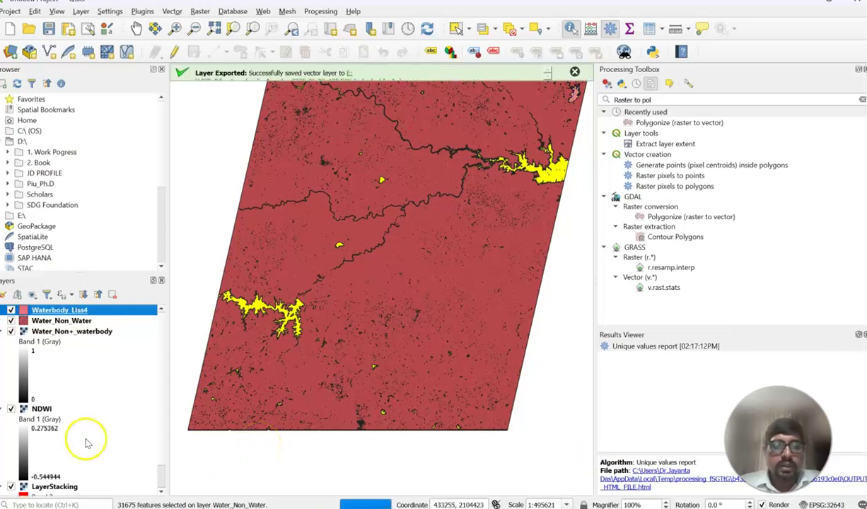
Step: Hide the Water_Non_Water, Water_Non+_waterbody, NDWI and LayerStacking layers, leaving Waterbody_Liss4 visible
click(11, 320)
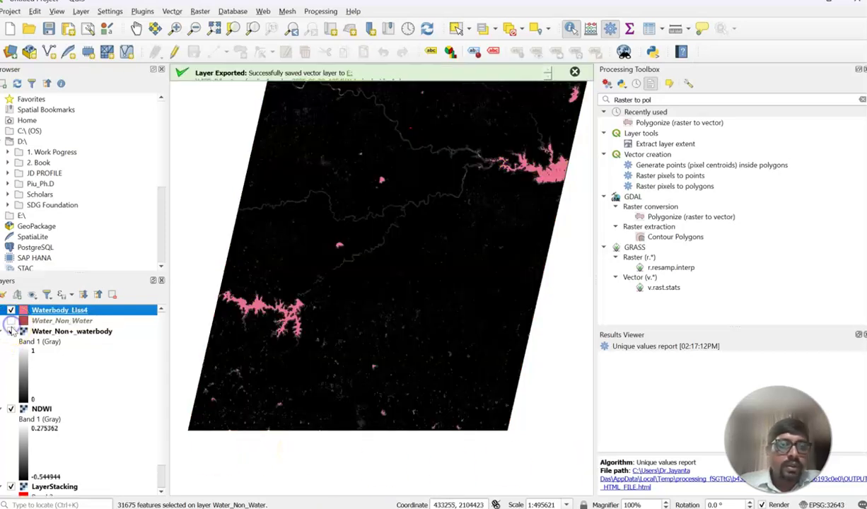
click(10, 331)
click(10, 409)
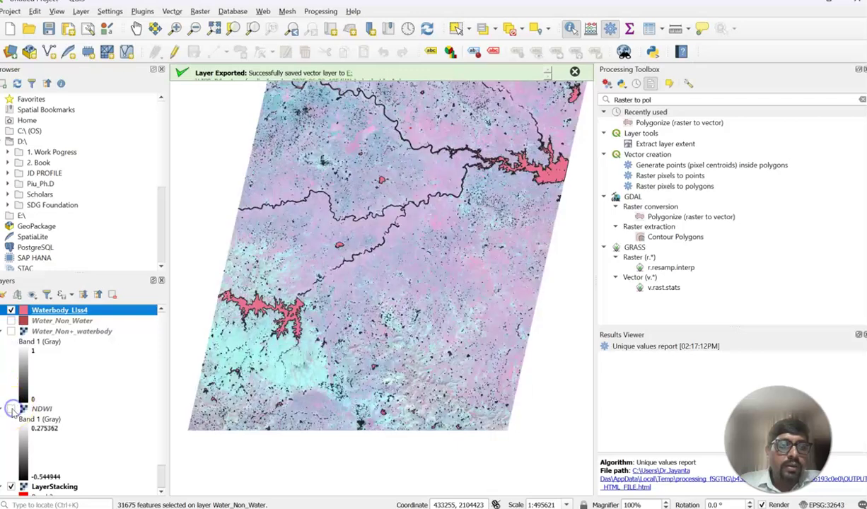
scroll(14, 402, down, 1)
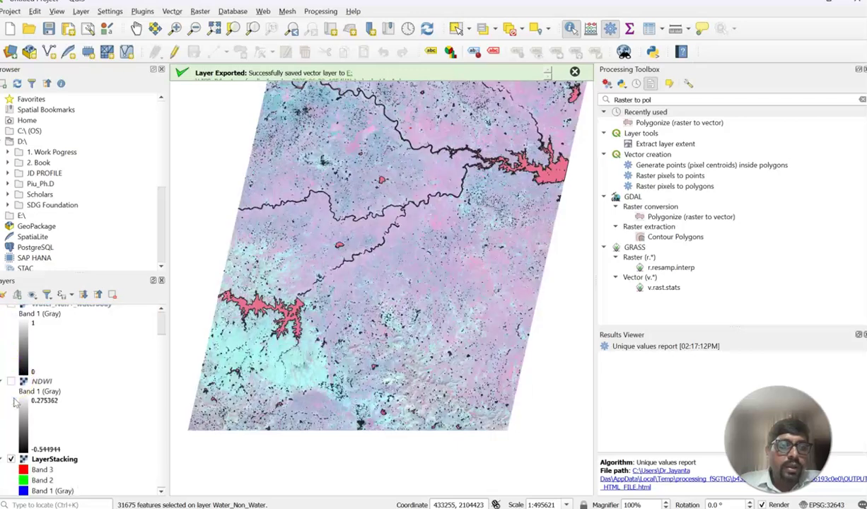
click(11, 459)
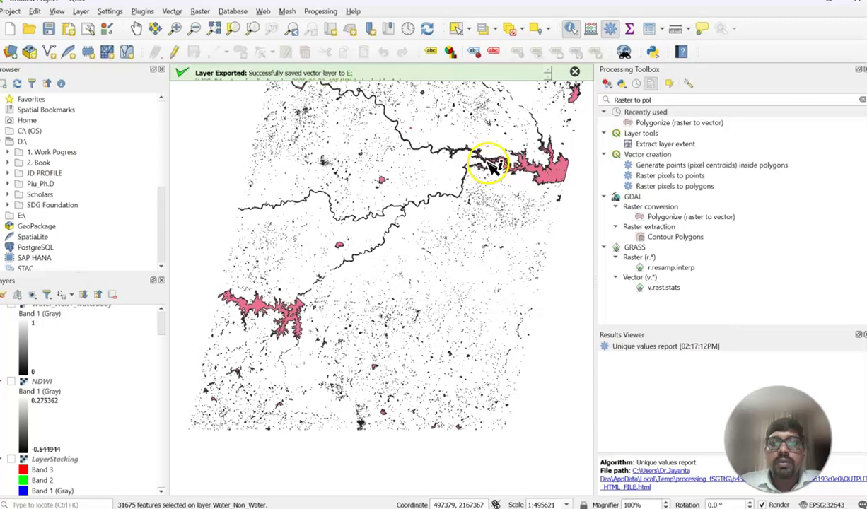
Step: Centre and zoom the map on the large reservoir's Waterbody_Liss4 polygons
scroll(527, 174, up, 1)
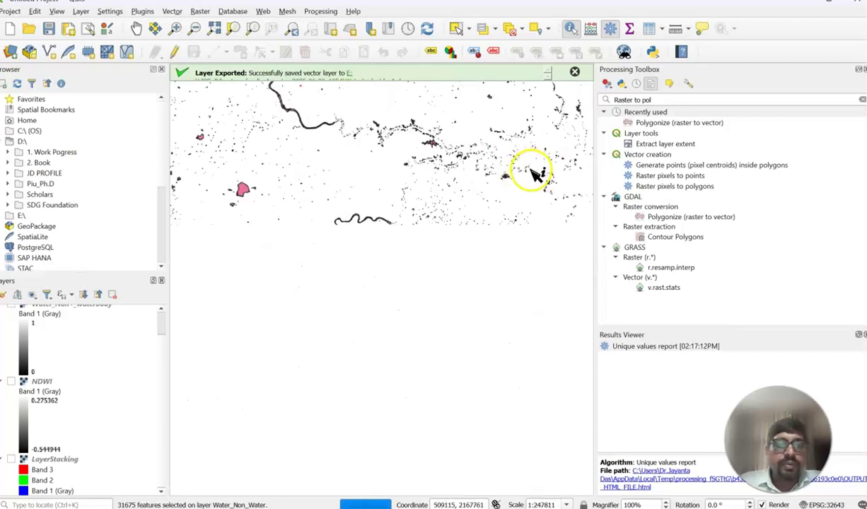
drag(545, 179, 460, 258)
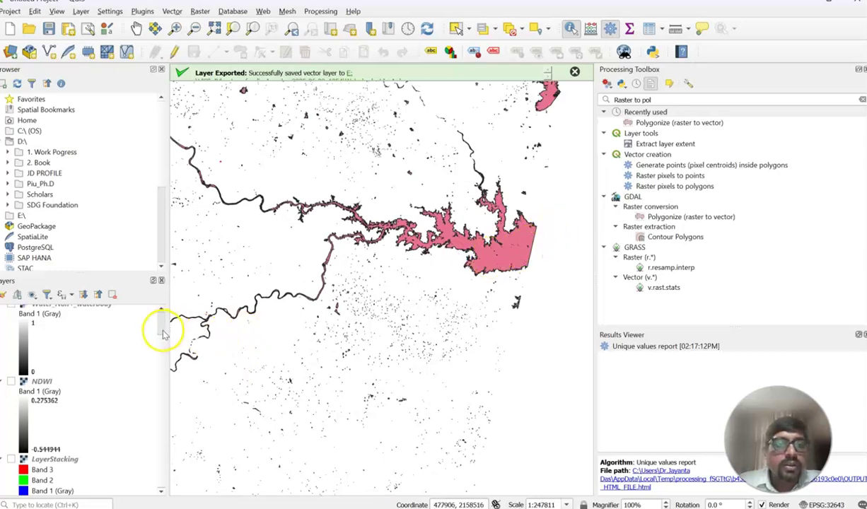
scroll(164, 328, up, 1)
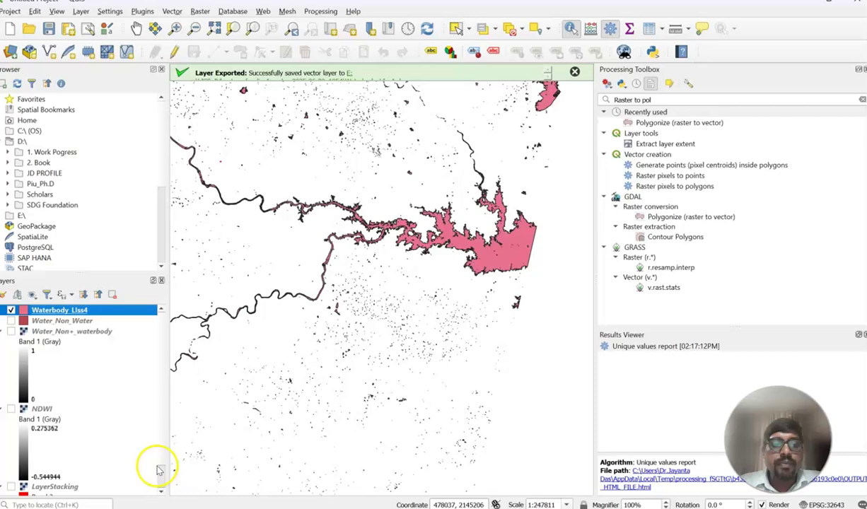
scroll(162, 477, down, 1)
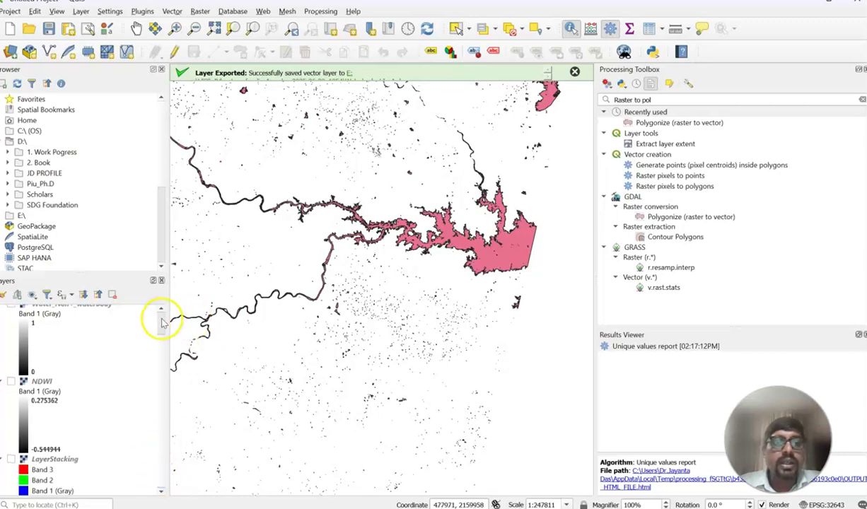